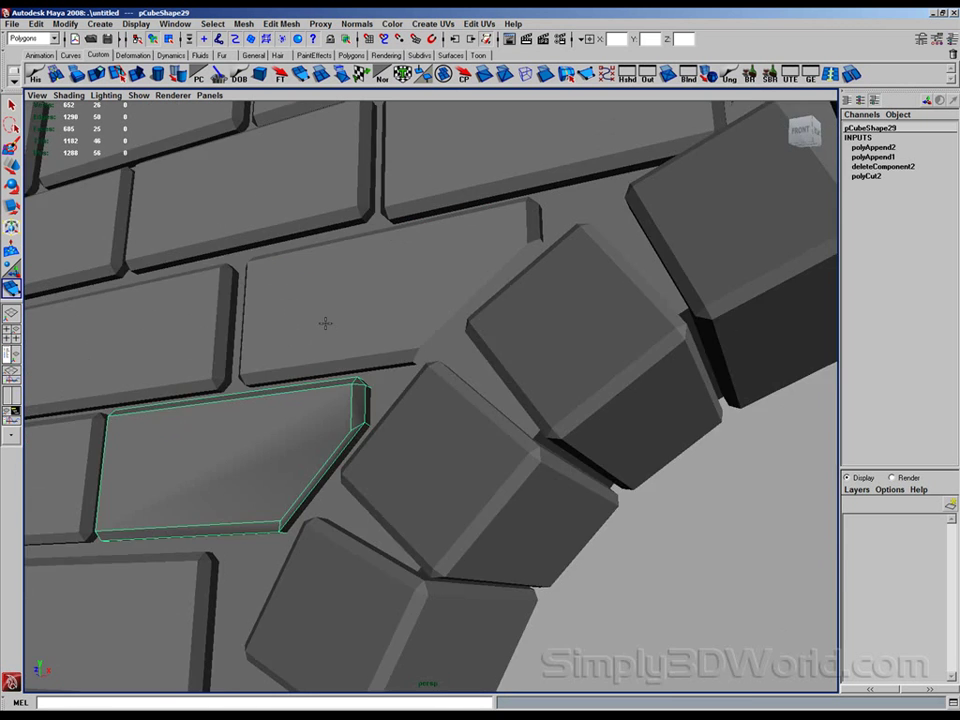
# Step: Append polygons along the diagonal cut of the large brick beside the arch's upper left, closing its missing bevel and side face
pyautogui.keyDown('alt'); pyautogui.moveTo(394, 279); pyautogui.dragTo(505, 424, button='right'); pyautogui.keyUp('alt')
pyautogui.press('w')
pyautogui.click(418, 318)
pyautogui.press('g')
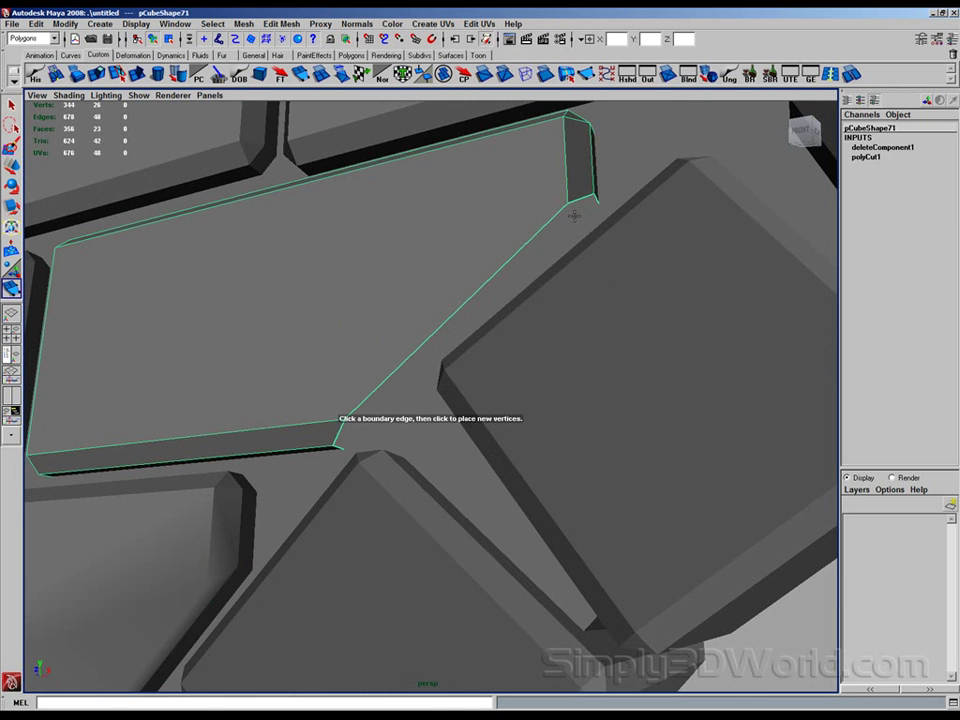
pyautogui.click(582, 197)
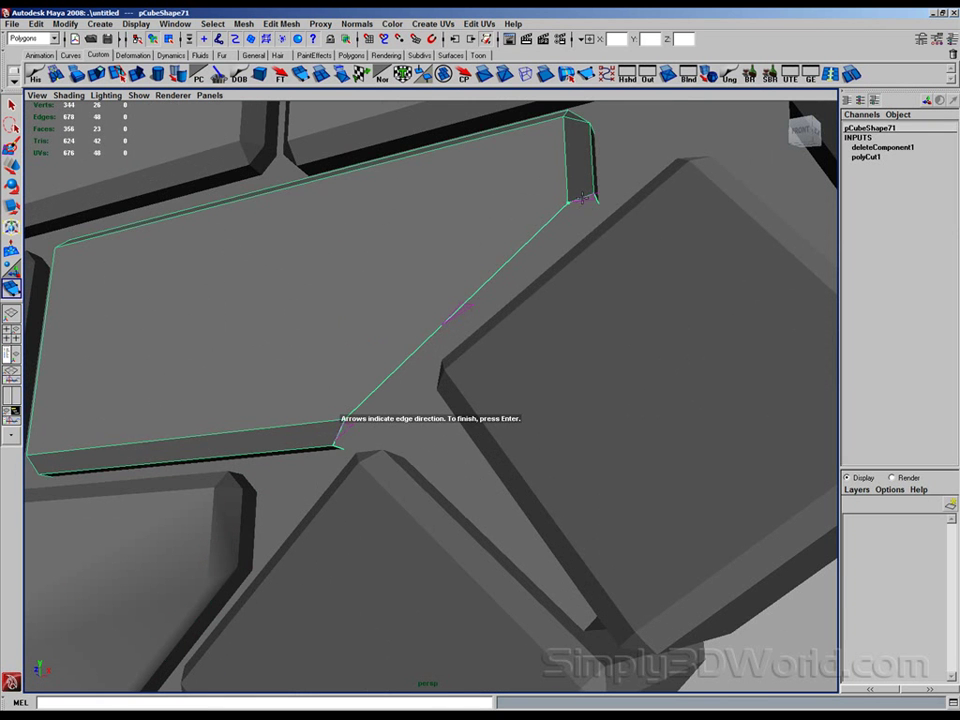
pyautogui.click(338, 430)
pyautogui.press('Return')
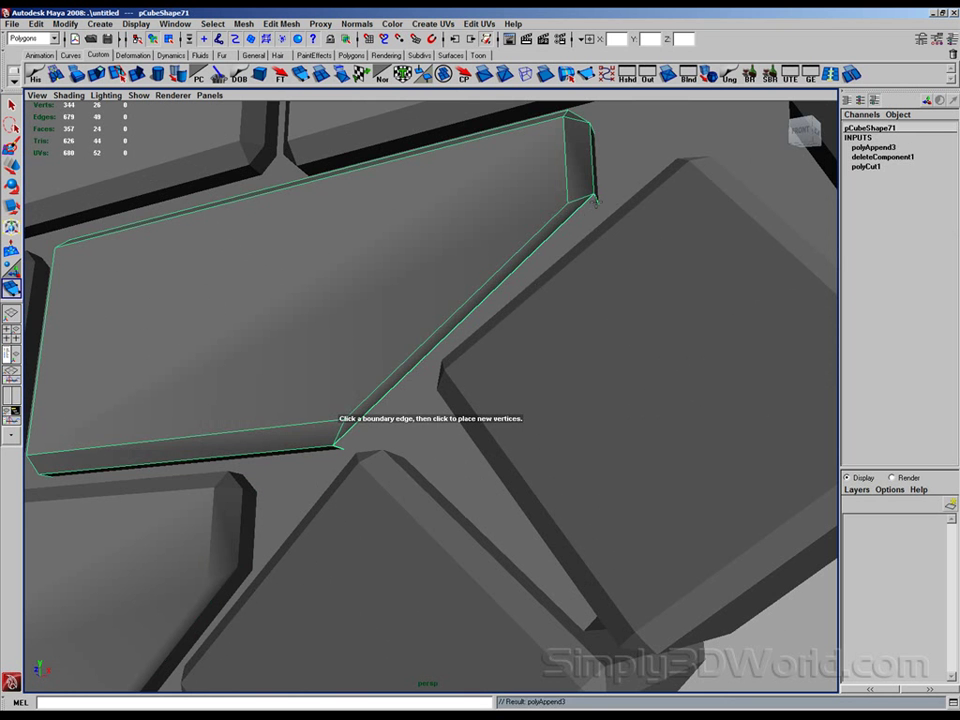
pyautogui.click(581, 222)
pyautogui.click(338, 449)
pyautogui.press('Return')
# Step: Append bevel and underside polygons along the slanted cut of the long tapered brick just left of the arch's crown
pyautogui.keyDown('alt'); pyautogui.moveTo(643, 331); pyautogui.dragTo(536, 375); pyautogui.keyUp('alt')
pyautogui.click(525, 317)
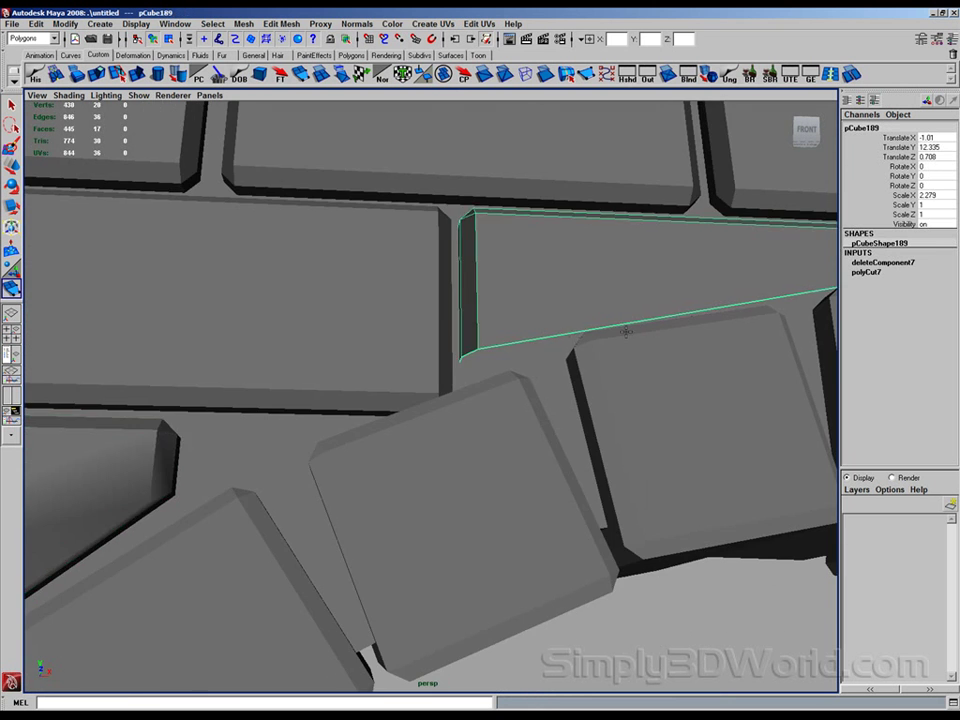
pyautogui.keyDown('alt'); pyautogui.moveTo(626, 326); pyautogui.dragTo(684, 321); pyautogui.keyUp('alt')
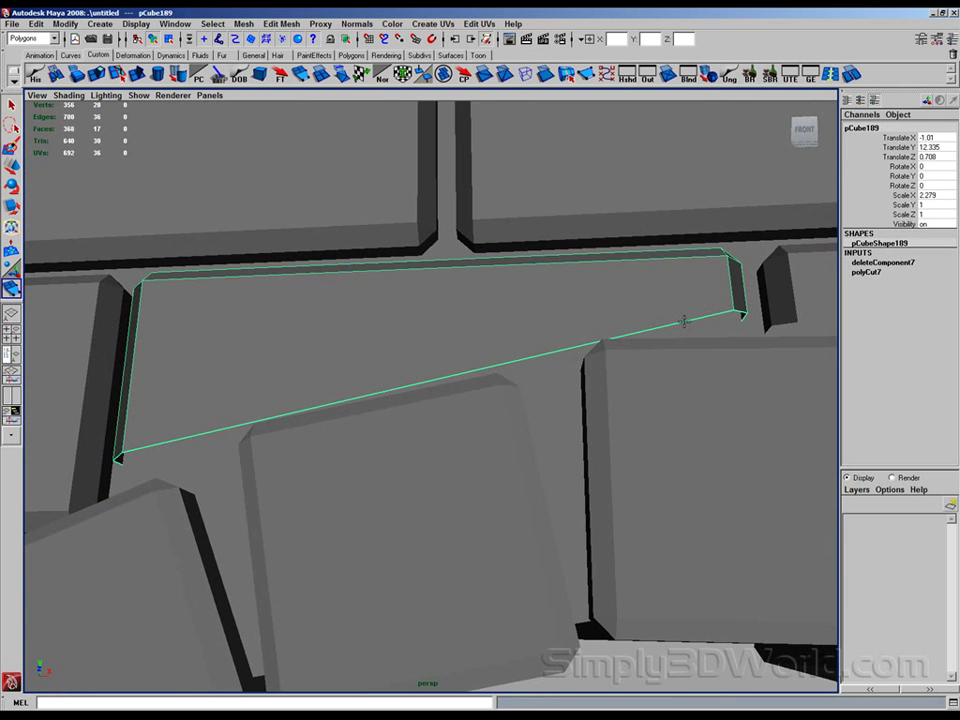
pyautogui.click(742, 313)
pyautogui.click(118, 457)
pyautogui.press('Return')
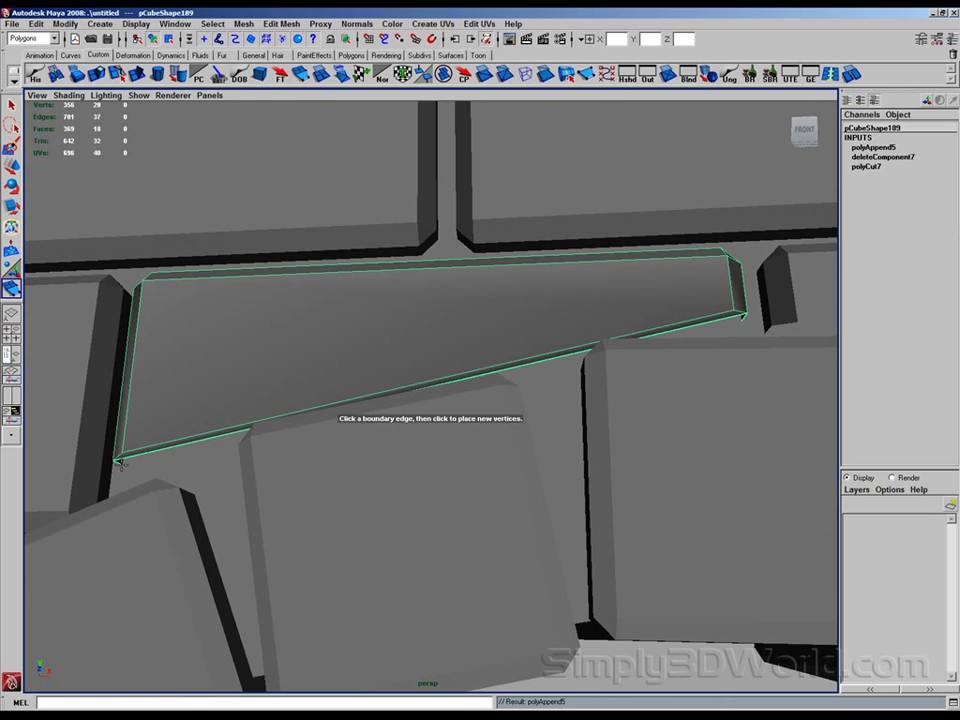
pyautogui.click(543, 354)
pyautogui.click(743, 317)
pyautogui.press('Return')
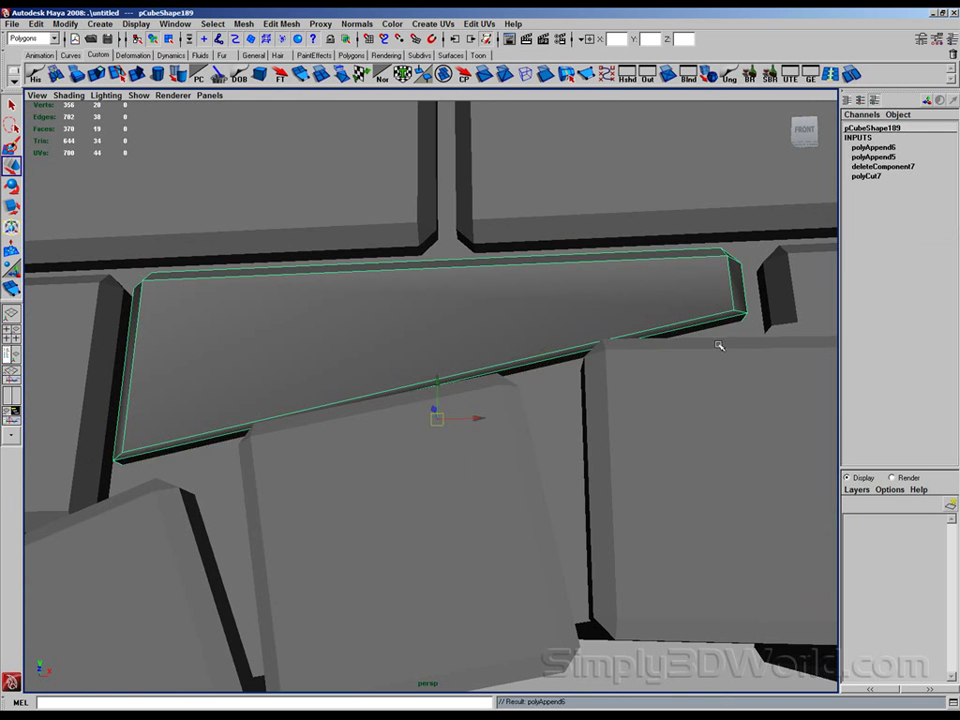
# Step: Close the open underside of the mirrored tapered brick on the right of the arch's crown using Fill Hole
pyautogui.keyDown('alt'); pyautogui.moveTo(740, 363); pyautogui.dragTo(317, 300, button='middle'); pyautogui.keyUp('alt')
pyautogui.keyDown('alt'); pyautogui.moveTo(615, 328); pyautogui.dragTo(535, 324, button='right'); pyautogui.keyUp('alt')
pyautogui.click(536, 324)
pyautogui.keyDown('alt'); pyautogui.moveTo(536, 324); pyautogui.dragTo(417, 339); pyautogui.keyUp('alt')
pyautogui.click(243, 24)
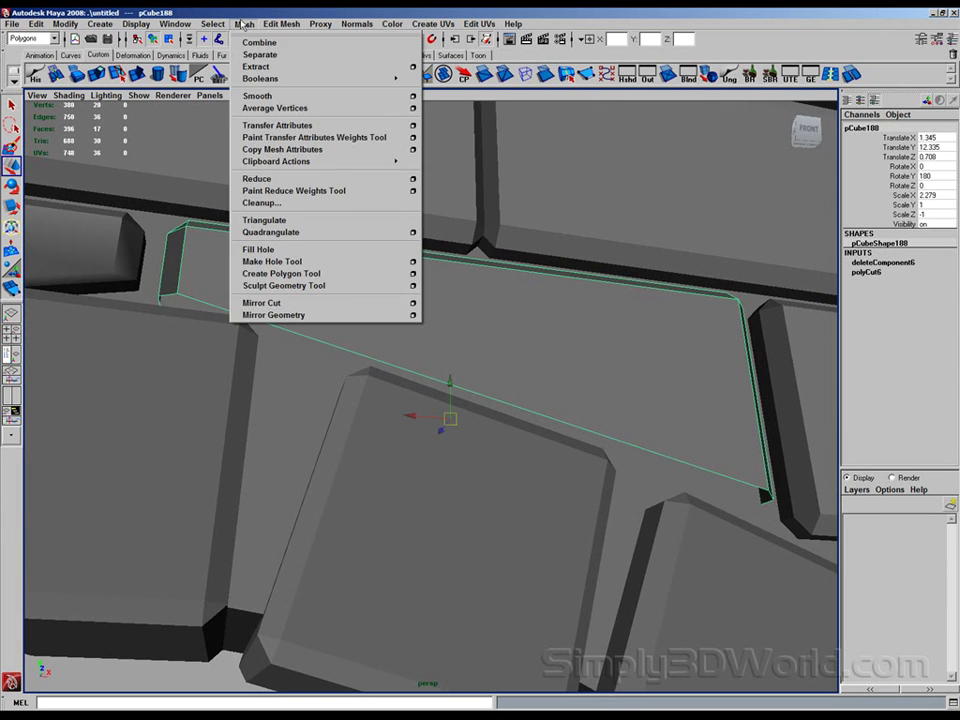
pyautogui.click(274, 248)
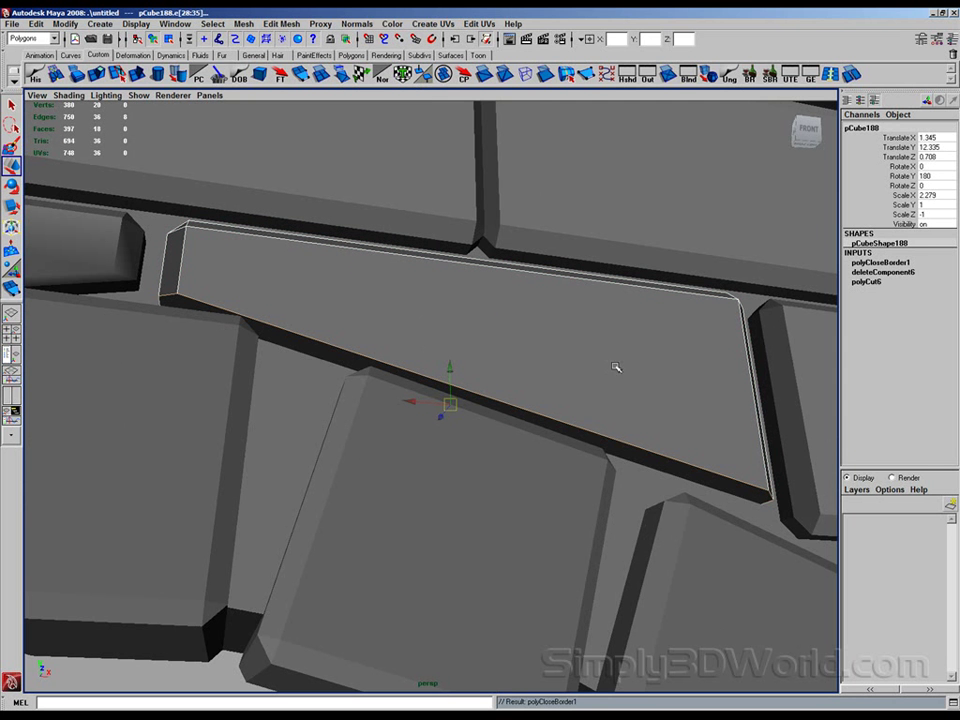
# Step: Fill the hole along the diagonal cut of the brick beside the arch's upper right
pyautogui.keyDown('alt'); pyautogui.moveTo(715, 359); pyautogui.dragTo(491, 250); pyautogui.keyUp('alt')
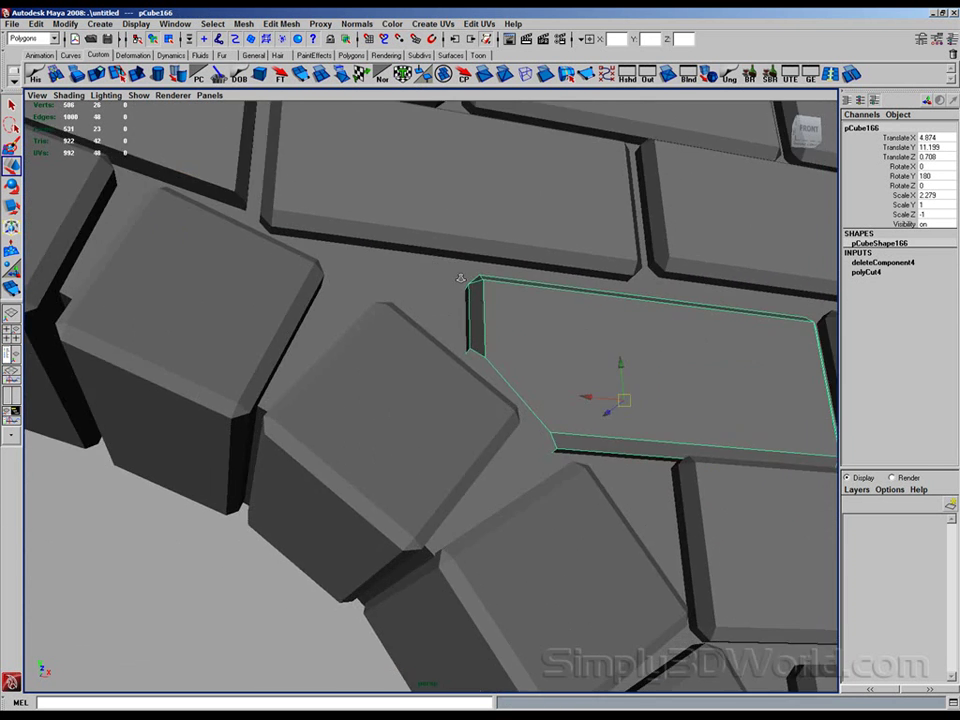
pyautogui.scroll(3, 534, 336)
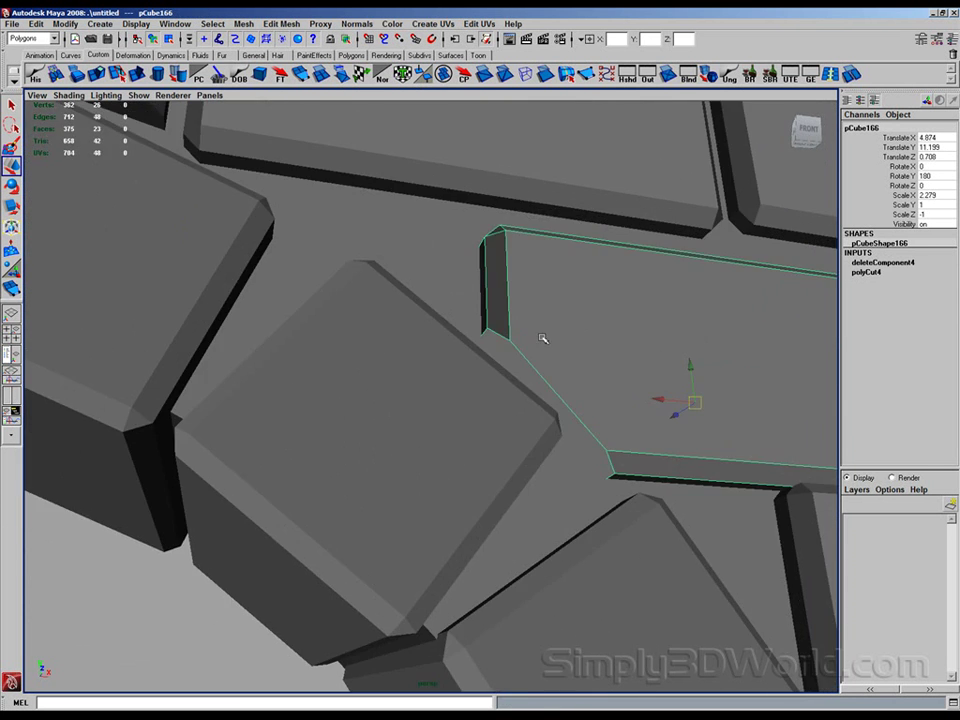
pyautogui.press('g')
pyautogui.press('w')
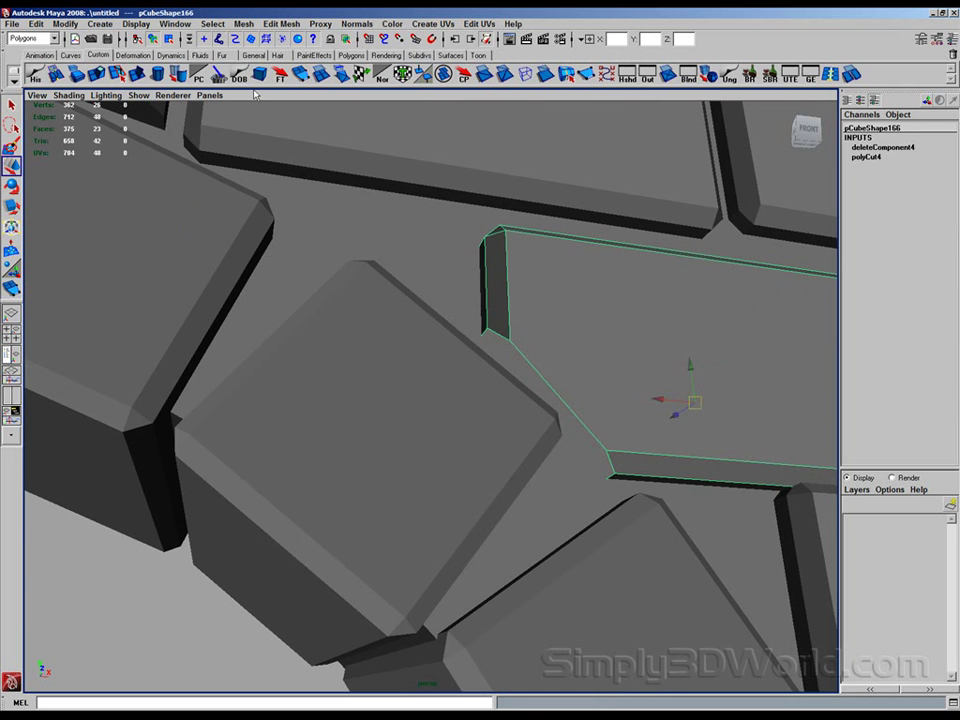
pyautogui.click(244, 23)
pyautogui.click(289, 251)
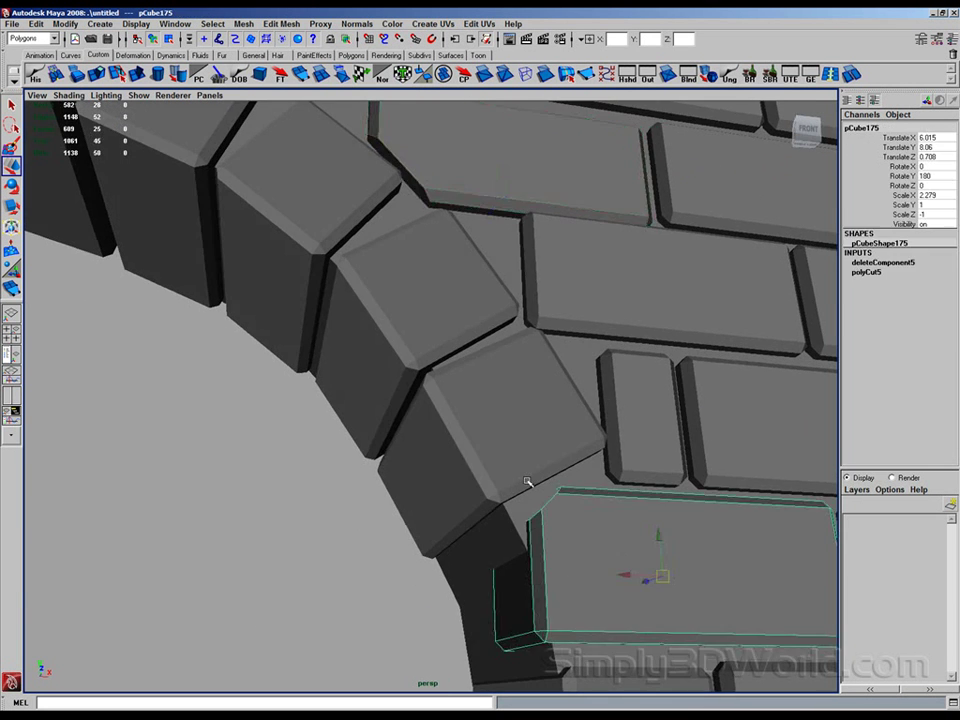
# Step: Apply Fill Hole to the notched brick under the lowest arch stone on the right side
pyautogui.keyDown('alt'); pyautogui.moveTo(528, 482); pyautogui.dragTo(528, 489); pyautogui.keyUp('alt')
pyautogui.click(244, 23)
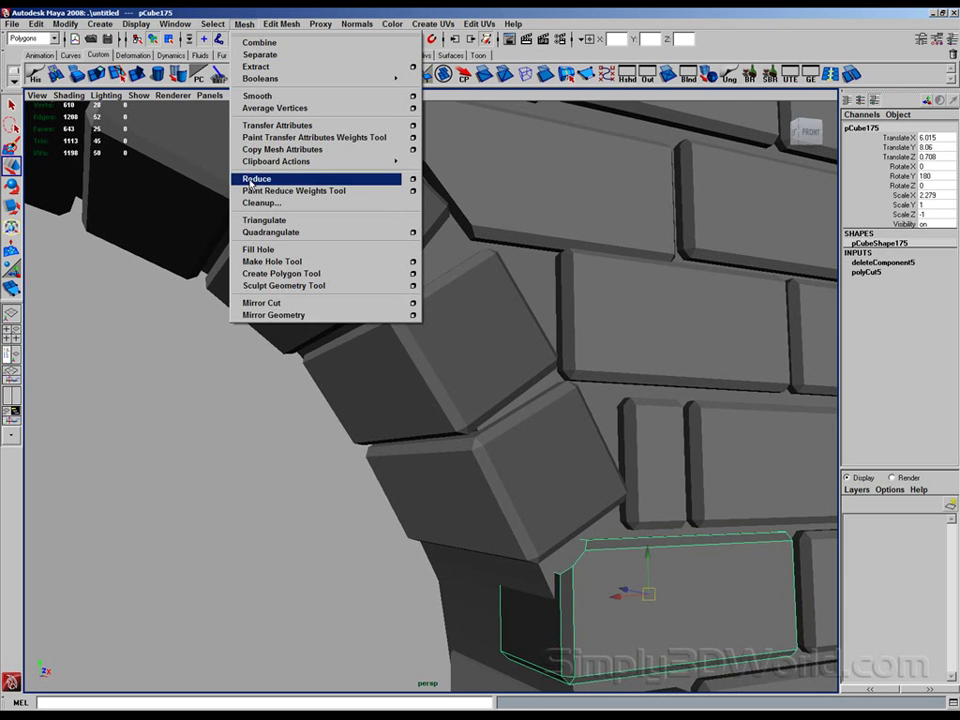
pyautogui.click(258, 252)
pyautogui.keyDown('alt'); pyautogui.moveTo(537, 364); pyautogui.dragTo(337, 335, button='right'); pyautogui.keyUp('alt')
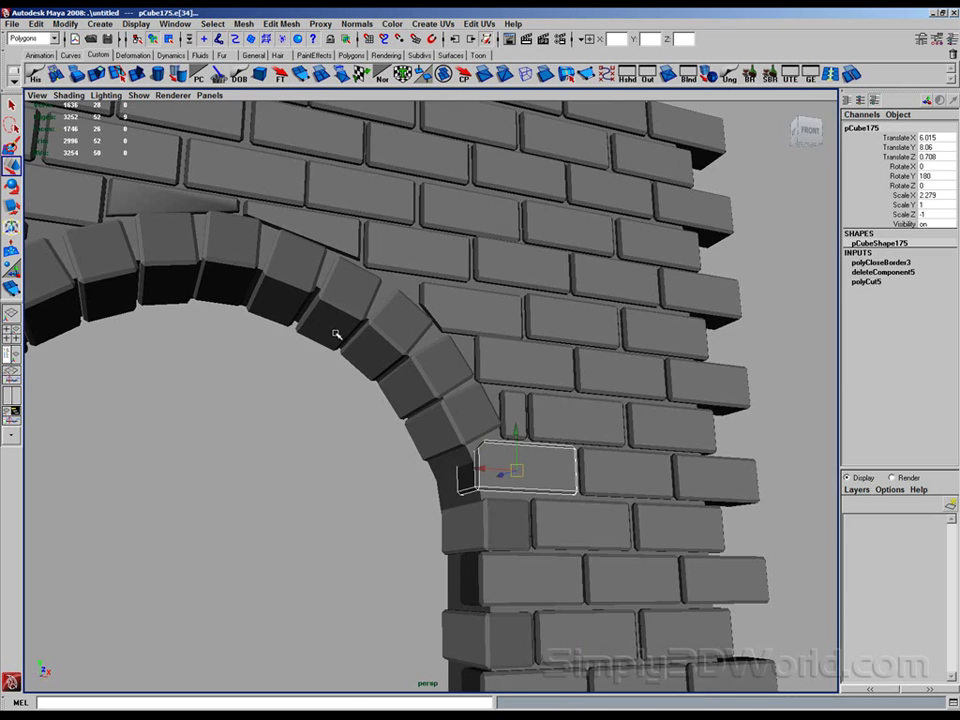
# Step: Try to extrude the inner vertical border edge of the notched brick under the lowest left arch stone with the face extrude
pyautogui.keyDown('alt'); pyautogui.moveTo(337, 335); pyautogui.dragTo(660, 275, button='middle'); pyautogui.keyUp('alt')
pyautogui.keyDown('alt'); pyautogui.moveTo(660, 275); pyautogui.dragTo(465, 296); pyautogui.keyUp('alt')
pyautogui.keyDown('alt'); pyautogui.moveTo(332, 326); pyautogui.dragTo(369, 508); pyautogui.keyUp('alt')
pyautogui.click(262, 586)
pyautogui.keyDown('alt'); pyautogui.moveTo(351, 472); pyautogui.dragTo(531, 436, button='right'); pyautogui.keyUp('alt')
pyautogui.keyDown('alt'); pyautogui.moveTo(531, 436); pyautogui.dragTo(497, 429); pyautogui.keyUp('alt')
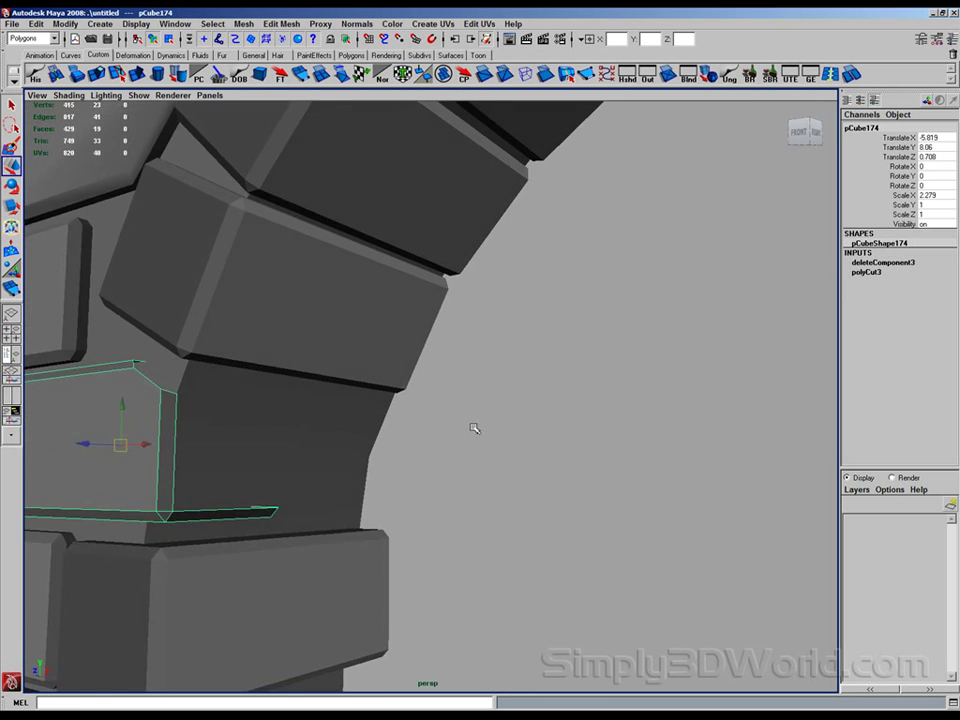
pyautogui.keyDown('alt'); pyautogui.moveTo(306, 384); pyautogui.dragTo(500, 432, button='right'); pyautogui.keyUp('alt')
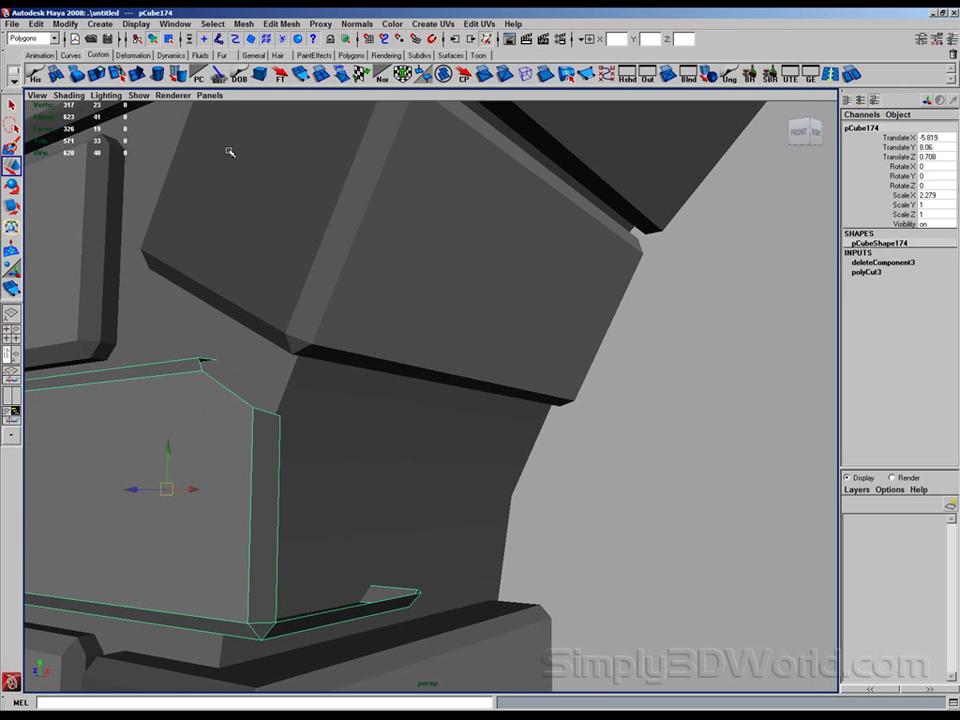
pyautogui.moveTo(248, 488); pyautogui.dragTo(246, 444, button='right')
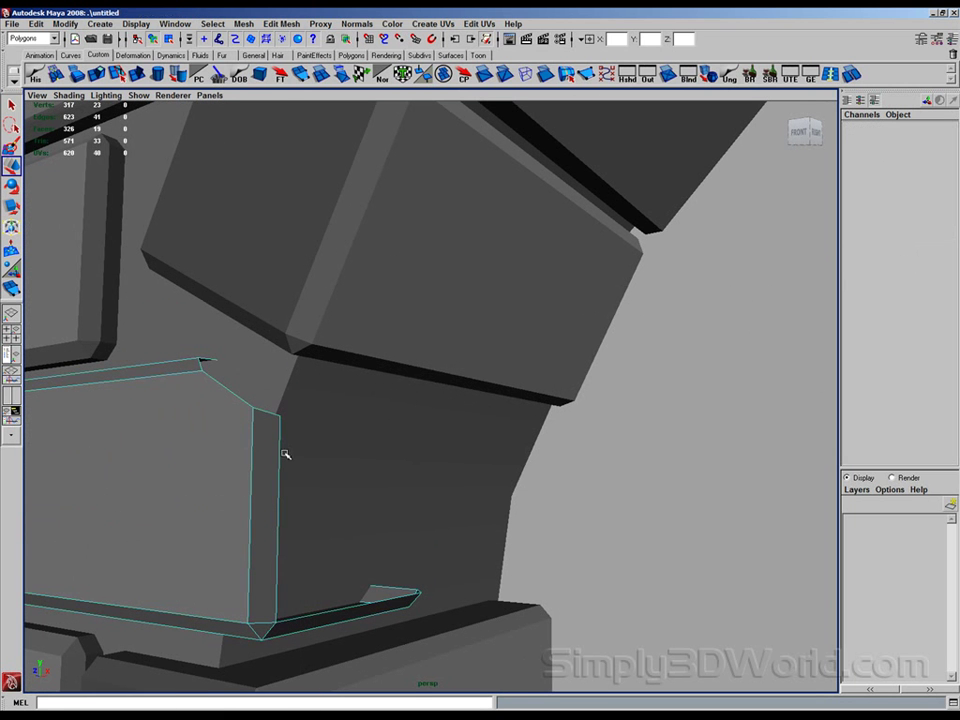
pyautogui.click(280, 452)
pyautogui.click(93, 77)
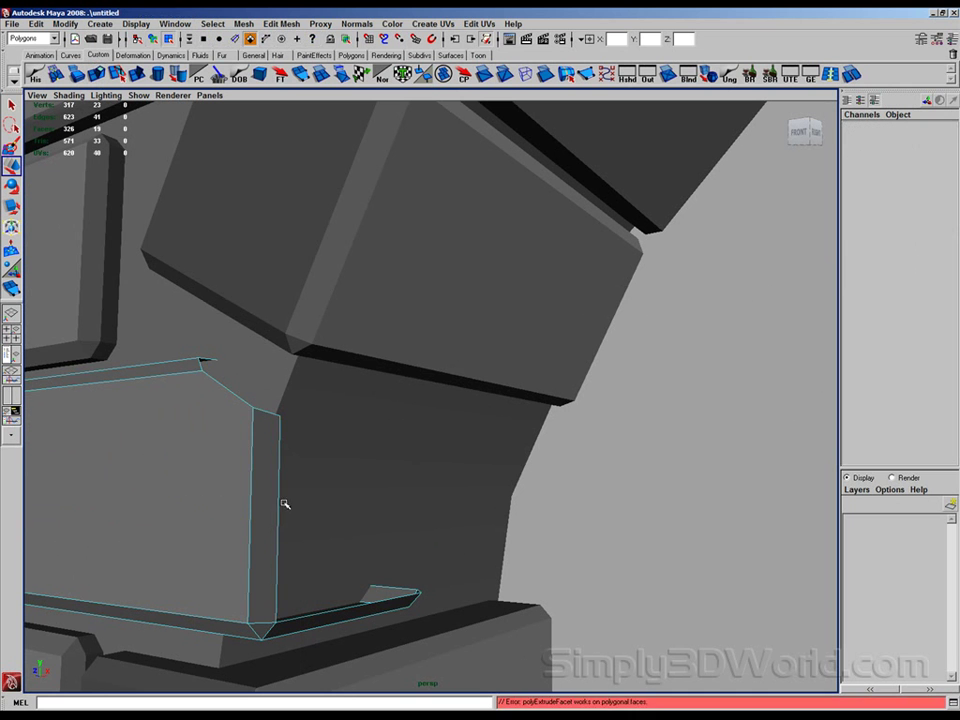
# Step: Extrude the notched left brick's inner vertical border edge back into the depth of the opening
pyautogui.click(276, 487)
pyautogui.moveTo(262, 458); pyautogui.dragTo(260, 420, button='right')
pyautogui.click(282, 23)
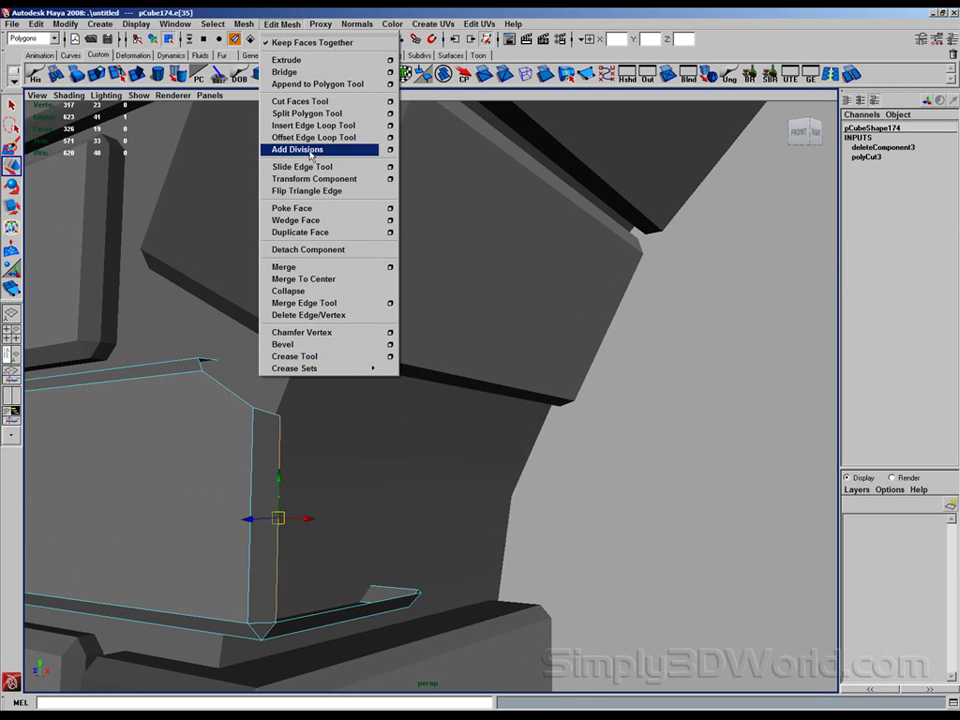
pyautogui.click(297, 63)
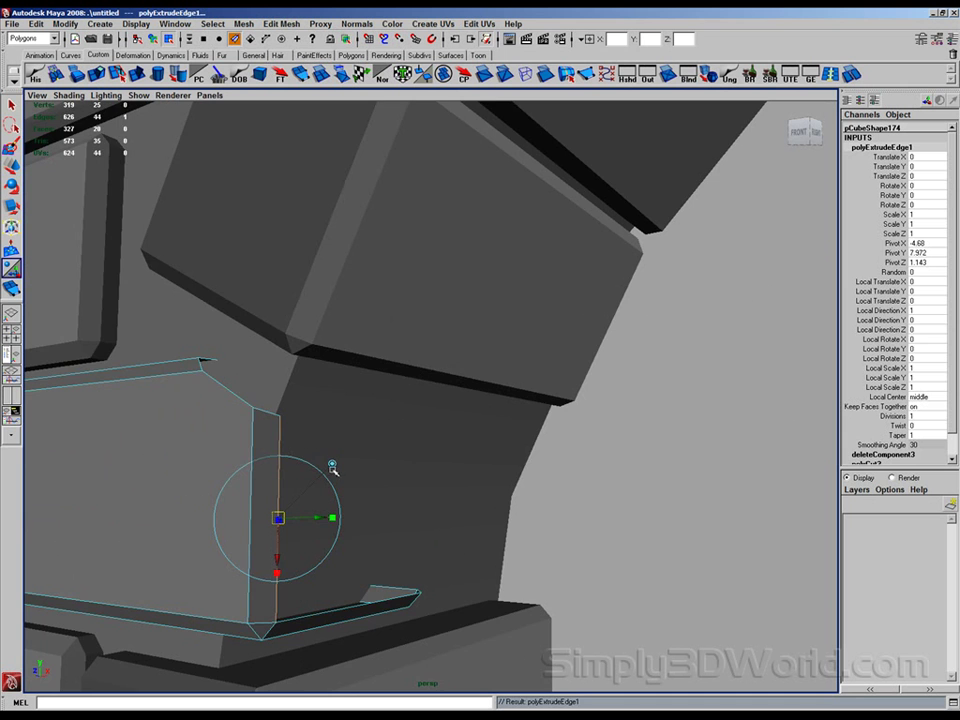
pyautogui.click(332, 465)
pyautogui.keyDown('alt'); pyautogui.moveTo(317, 450); pyautogui.dragTo(170, 349); pyautogui.keyUp('alt')
pyautogui.moveTo(28, 267); pyautogui.dragTo(246, 404)
# Step: Merge the vertices at the extruded face's lower rear corner with a threshold of 0.01
pyautogui.press('w')
pyautogui.moveTo(232, 374); pyautogui.dragTo(180, 376, button='right')
pyautogui.moveTo(241, 408); pyautogui.dragTo(266, 428)
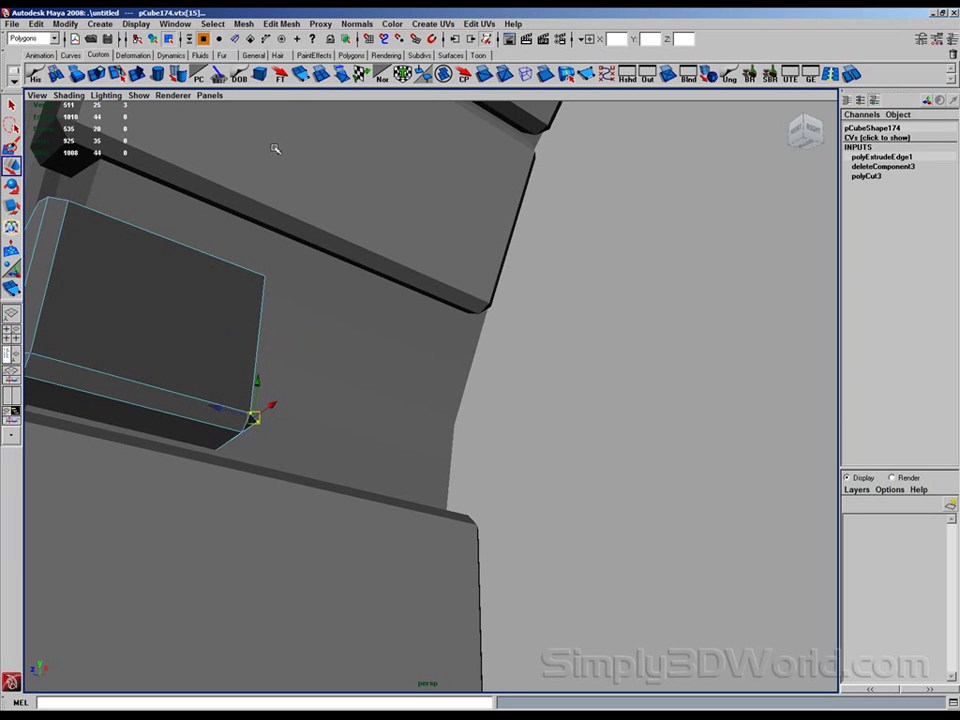
pyautogui.click(281, 24)
pyautogui.click(389, 267)
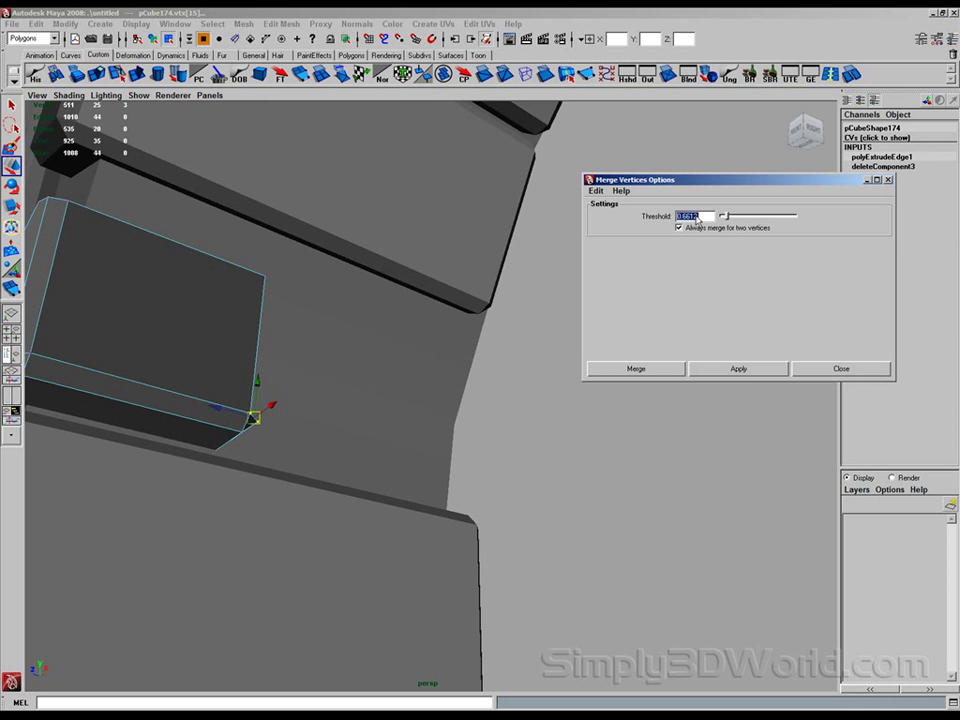
pyautogui.write('0')
pyautogui.click(737, 370)
pyautogui.keyDown('alt'); pyautogui.moveTo(230, 372); pyautogui.dragTo(512, 366); pyautogui.keyUp('alt')
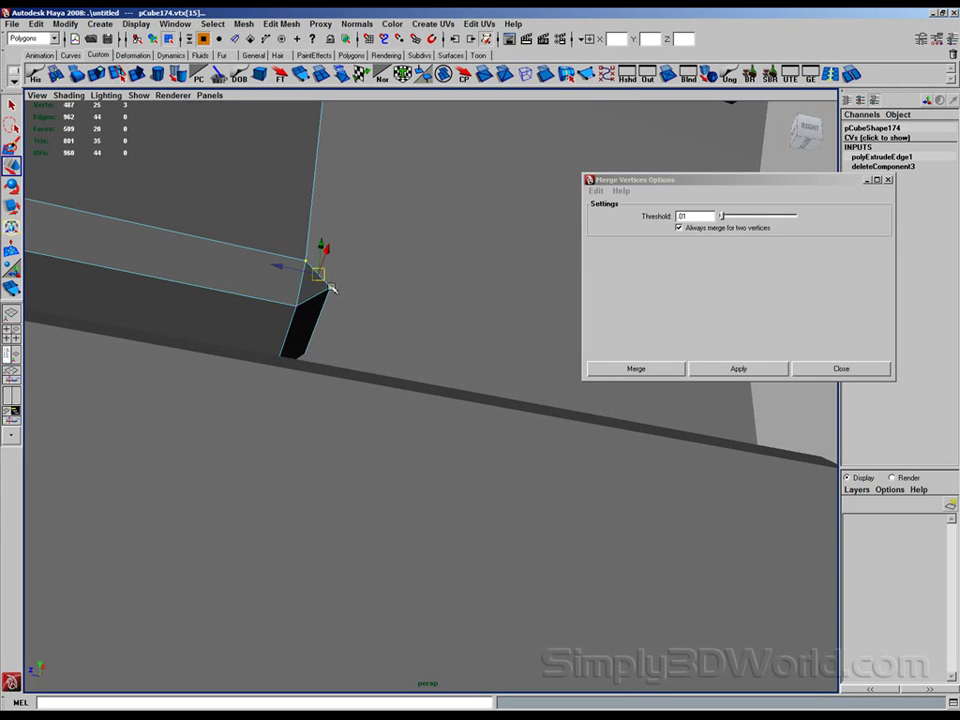
pyautogui.click(746, 368)
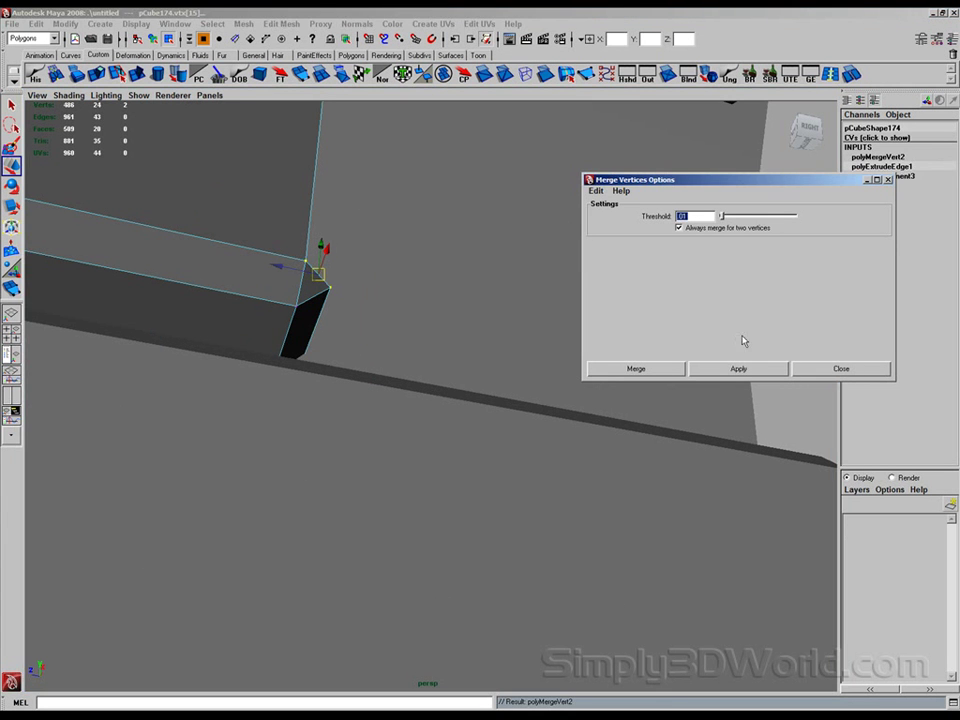
pyautogui.click(869, 368)
# Step: Test a move of the merged corner vertices, undo it, check the brick in wireframe, and return to object selection
pyautogui.moveTo(318, 274); pyautogui.dragTo(467, 386)
pyautogui.hotkey('ctrl', 'z')
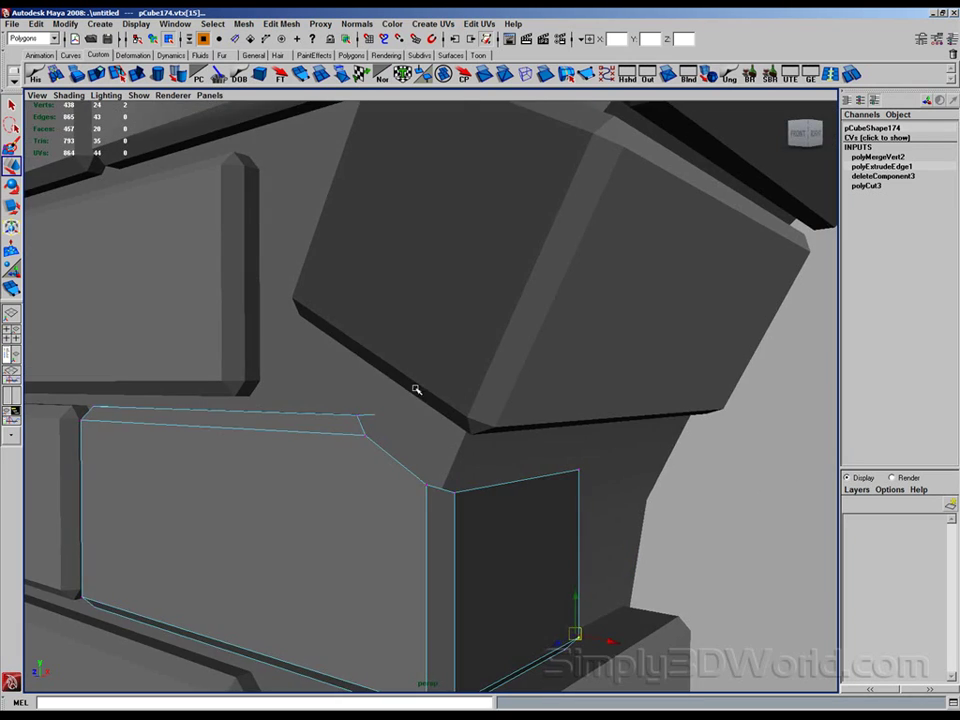
pyautogui.moveTo(560, 514)
pyautogui.keyDown('alt'); pyautogui.mouseDown()
pyautogui.moveTo(390, 463)
pyautogui.moveTo(360, 466)
pyautogui.moveTo(392, 478)
pyautogui.moveTo(340, 476)
pyautogui.moveTo(503, 472)
pyautogui.moveTo(407, 446)
pyautogui.moveTo(484, 414)
pyautogui.moveTo(362, 340)
pyautogui.moveTo(257, 112)
pyautogui.mouseUp(); pyautogui.keyUp('alt')
pyautogui.press('4')
pyautogui.press('5')
pyautogui.click(152, 41)
# Step: Delete the partly rebuilt notched brick under the lowest left arch stone
pyautogui.keyDown('alt'); pyautogui.moveTo(476, 400); pyautogui.dragTo(557, 421); pyautogui.keyUp('alt')
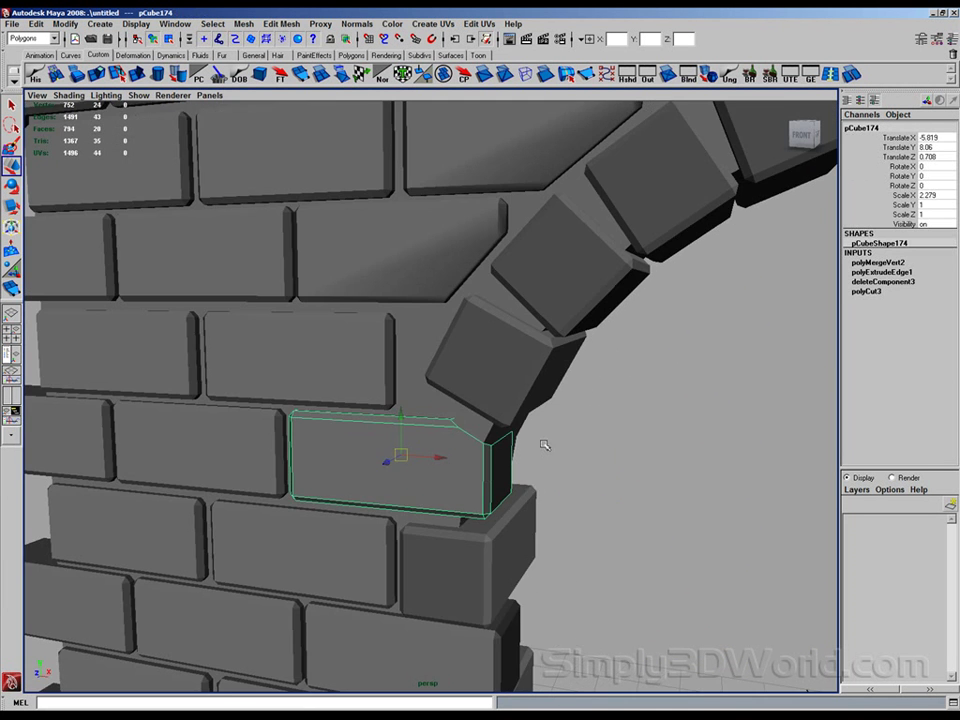
pyautogui.keyDown('alt'); pyautogui.moveTo(660, 436); pyautogui.dragTo(673, 435); pyautogui.keyUp('alt')
pyautogui.keyDown('alt'); pyautogui.moveTo(673, 435); pyautogui.dragTo(528, 422, button='right'); pyautogui.keyUp('alt')
pyautogui.click(568, 430)
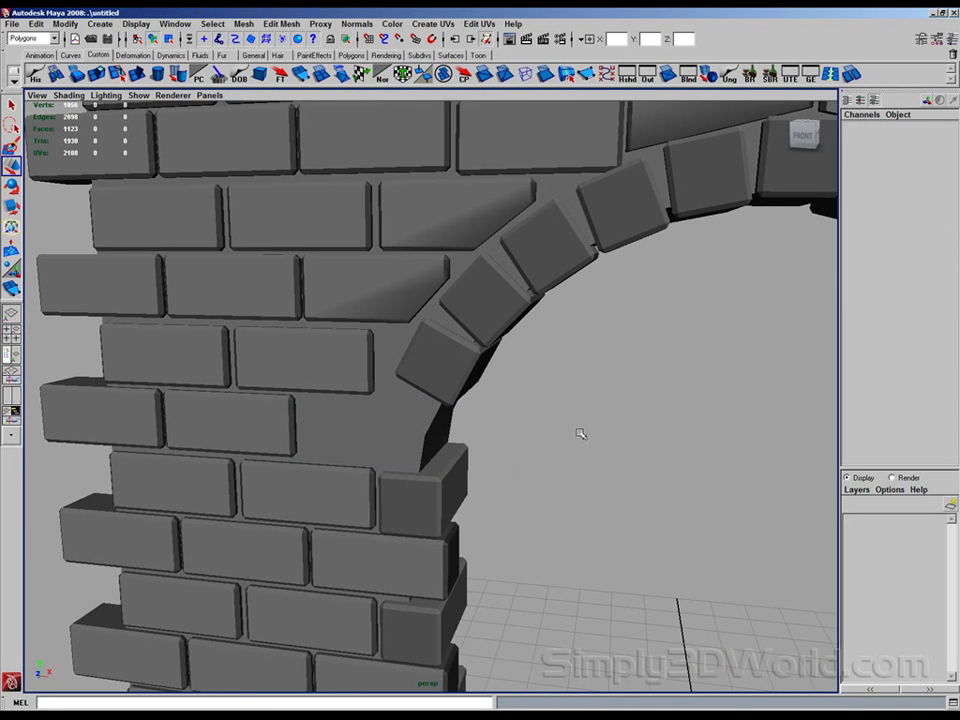
# Step: Duplicate the adjacent full brick and place the copy in the gap under the left arch stone at X -5.809, Y 8.045
pyautogui.keyDown('alt'); pyautogui.moveTo(585, 422); pyautogui.dragTo(681, 484); pyautogui.keyUp('alt')
pyautogui.click(284, 420)
pyautogui.hotkey('ctrl', 'd')
pyautogui.moveTo(280, 420); pyautogui.dragTo(431, 427)
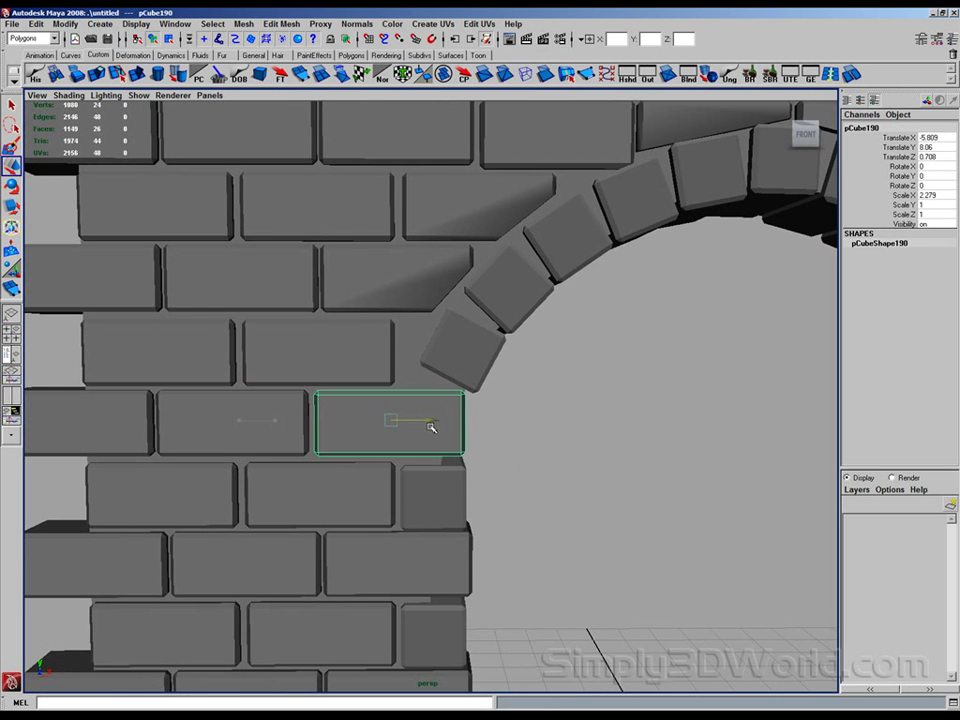
pyautogui.scroll(4, 431, 427)
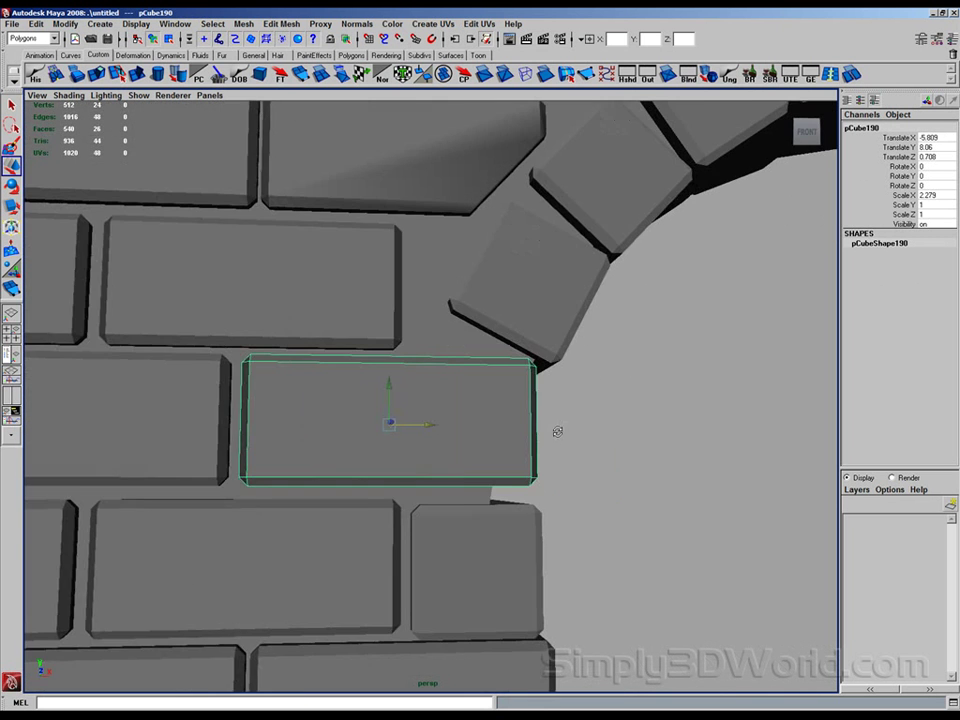
pyautogui.moveTo(391, 389); pyautogui.dragTo(523, 418)
pyautogui.click(613, 446)
# Step: Select all the bricks and arch stones of the whole wall
pyautogui.keyDown('alt'); pyautogui.moveTo(613, 446); pyautogui.dragTo(692, 444); pyautogui.keyUp('alt')
pyautogui.keyDown('alt'); pyautogui.moveTo(692, 444); pyautogui.dragTo(174, 381, button='right'); pyautogui.keyUp('alt')
pyautogui.moveTo(504, 414)
pyautogui.keyDown('alt'); pyautogui.mouseDown()
pyautogui.moveTo(529, 420)
pyautogui.moveTo(482, 396)
pyautogui.moveTo(489, 414)
pyautogui.mouseUp(); pyautogui.keyUp('alt')
pyautogui.keyDown('alt'); pyautogui.moveTo(489, 414); pyautogui.dragTo(441, 397, button='middle'); pyautogui.keyUp('alt')
pyautogui.scroll(3, 441, 397)
pyautogui.keyDown('alt'); pyautogui.moveTo(561, 424); pyautogui.dragTo(324, 408); pyautogui.keyUp('alt')
pyautogui.moveTo(225, 343); pyautogui.dragTo(797, 486)
pyautogui.press('[')
pyautogui.keyDown('alt'); pyautogui.moveTo(447, 276); pyautogui.dragTo(594, 337); pyautogui.keyUp('alt')
pyautogui.scroll(3, 594, 337)
pyautogui.keyDown('alt'); pyautogui.moveTo(594, 337); pyautogui.dragTo(525, 347, button='middle'); pyautogui.keyUp('alt')
pyautogui.keyDown('alt'); pyautogui.moveTo(525, 347); pyautogui.dragTo(541, 330); pyautogui.keyUp('alt')
pyautogui.keyDown('alt'); pyautogui.moveTo(402, 328); pyautogui.dragTo(435, 345, button='middle'); pyautogui.keyUp('alt')
pyautogui.keyDown('alt'); pyautogui.moveTo(435, 345); pyautogui.dragTo(468, 351); pyautogui.keyUp('alt')
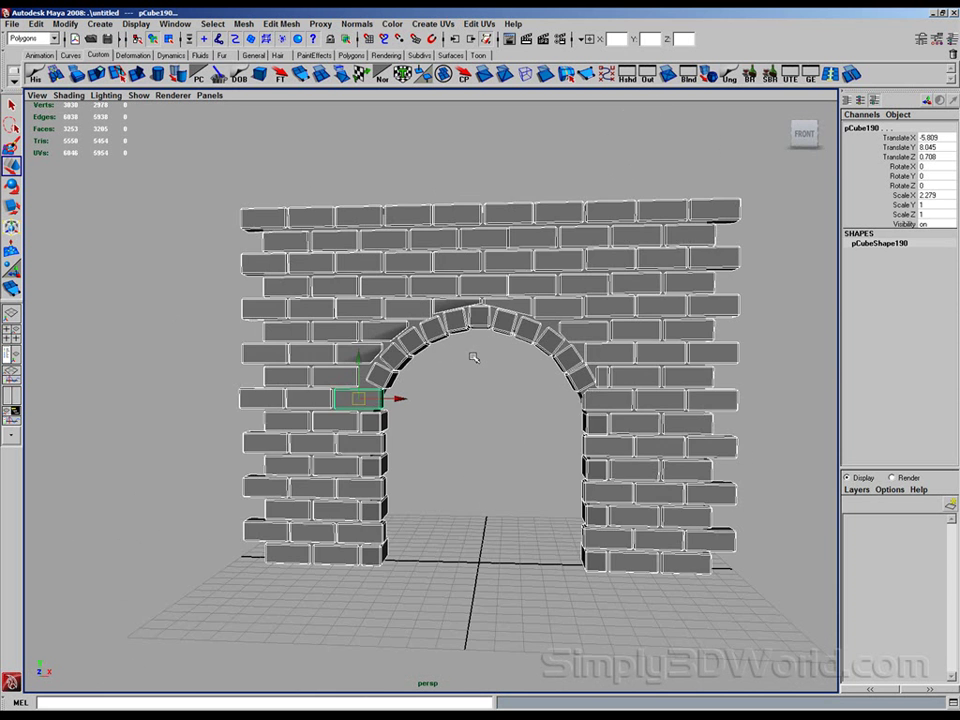
# Step: Deselect the arch stones and the deep inner jamb bricks, keeping only the front wall bricks selected
pyautogui.keyDown('alt'); pyautogui.moveTo(437, 332); pyautogui.dragTo(531, 381, button='right'); pyautogui.keyUp('alt')
pyautogui.keyDown('alt'); pyautogui.moveTo(454, 381); pyautogui.dragTo(424, 381); pyautogui.keyUp('alt')
pyautogui.keyDown('ctrl'); pyautogui.moveTo(522, 347); pyautogui.dragTo(541, 381); pyautogui.keyUp('ctrl')
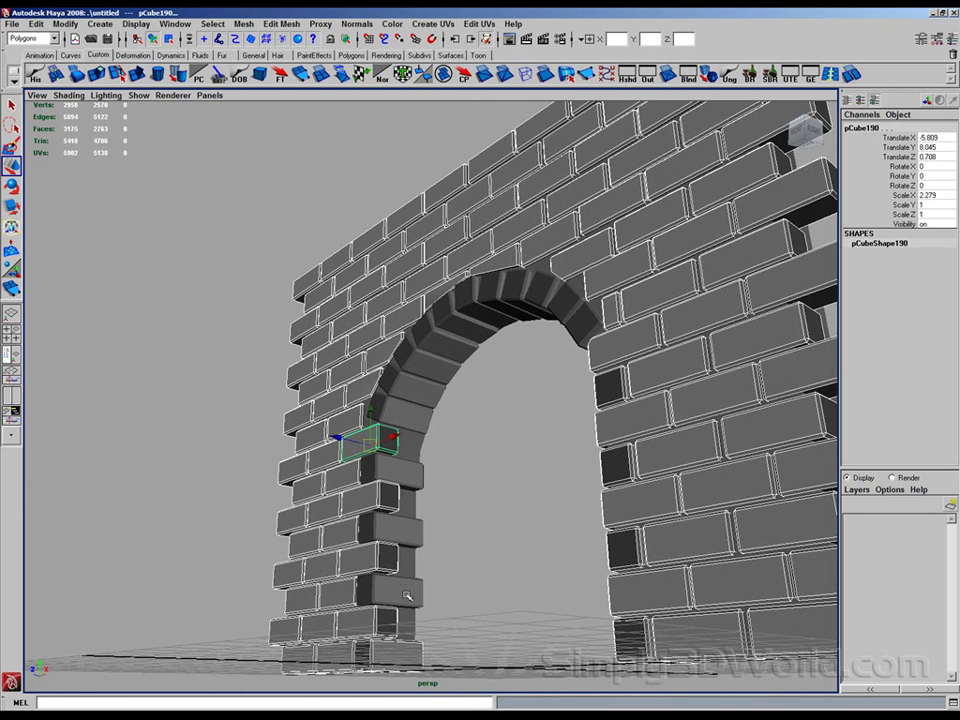
pyautogui.keyDown('alt'); pyautogui.moveTo(454, 553); pyautogui.dragTo(594, 524); pyautogui.keyUp('alt')
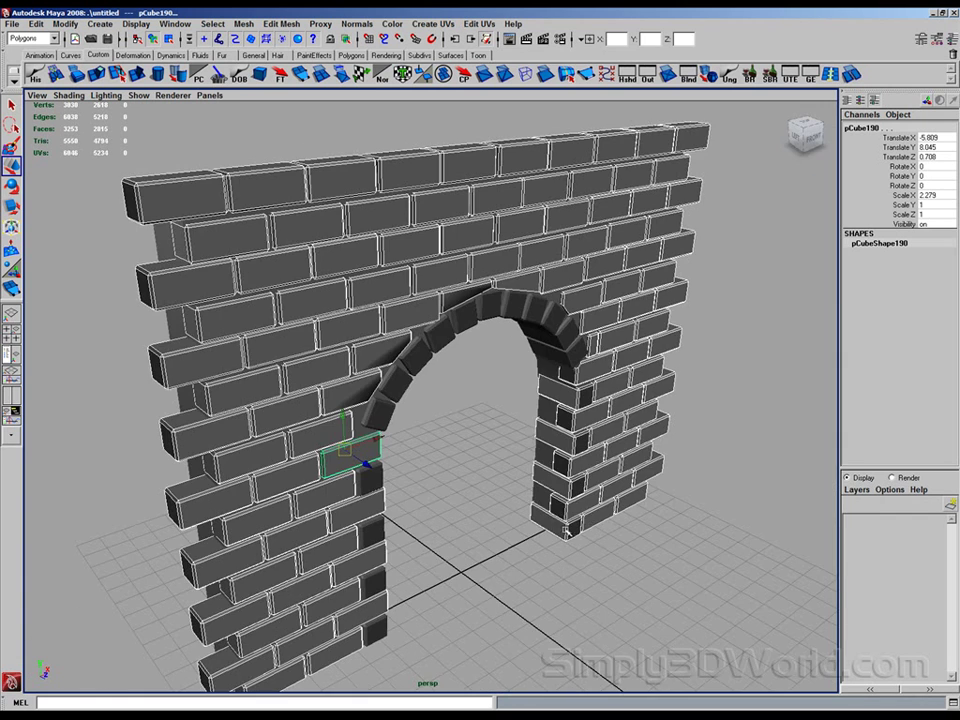
pyautogui.keyDown('alt'); pyautogui.moveTo(422, 292); pyautogui.dragTo(520, 418); pyautogui.keyUp('alt')
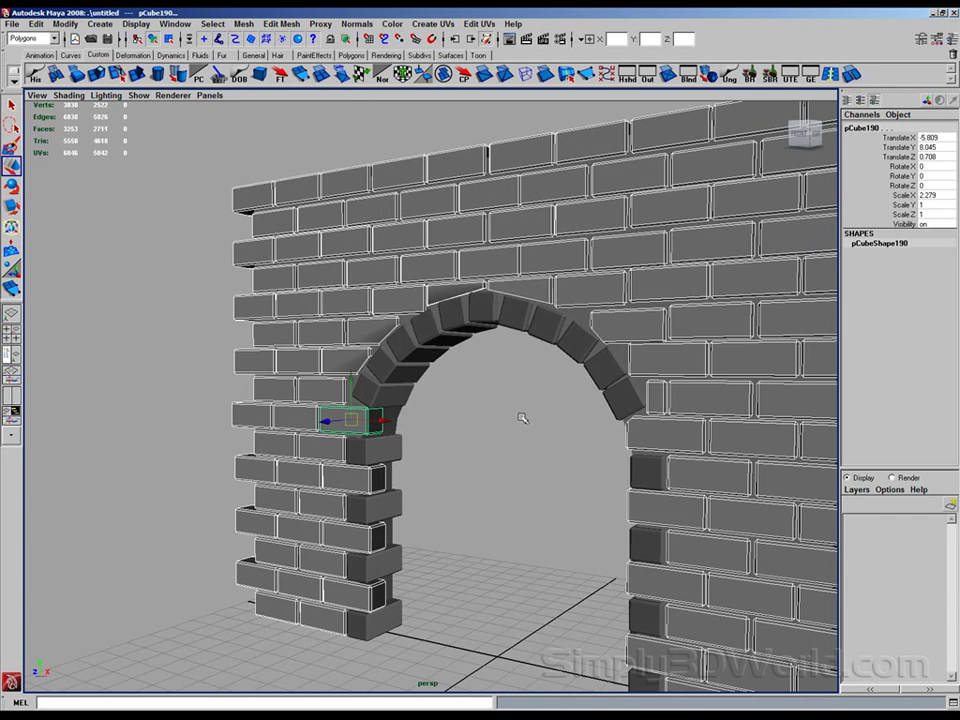
# Step: Duplicate the selected front wall bricks and move the copies through the wall's depth to form its back side
pyautogui.hotkey('ctrl', 'd')
pyautogui.keyDown('alt'); pyautogui.moveTo(420, 431); pyautogui.dragTo(400, 468); pyautogui.keyUp('alt')
pyautogui.moveTo(348, 393); pyautogui.dragTo(521, 409)
pyautogui.click(521, 425)
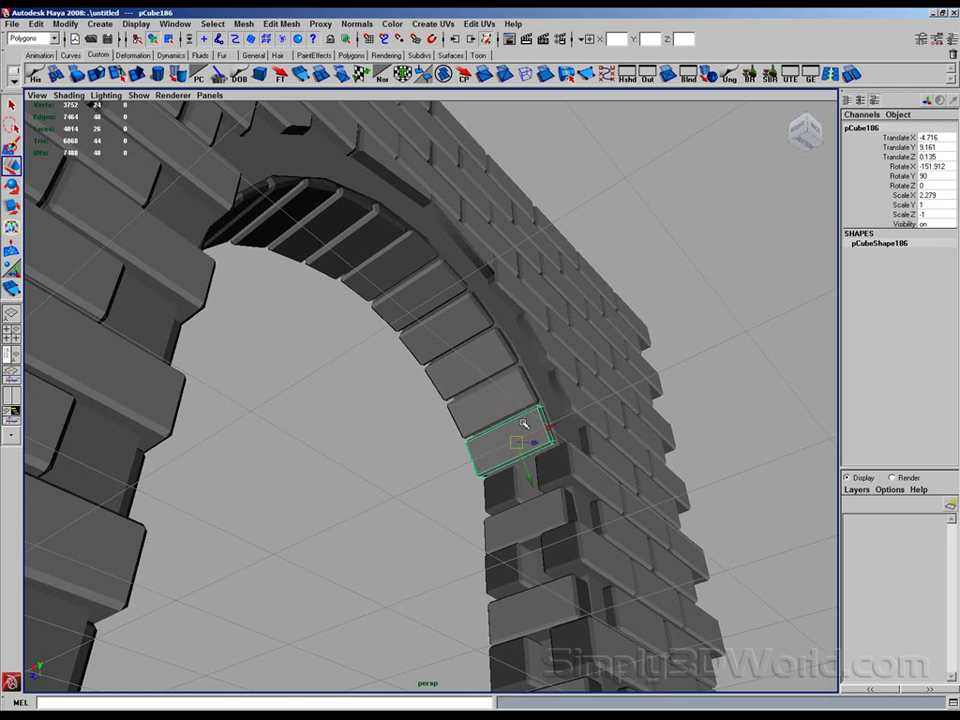
# Step: Add the remaining arch stones to the selection, going around the whole arch from one side to the other
pyautogui.keyDown('shift'); pyautogui.click(494, 402); pyautogui.keyUp('shift')
pyautogui.keyDown('shift'); pyautogui.click(473, 374); pyautogui.keyUp('shift')
pyautogui.keyDown('shift'); pyautogui.click(445, 335); pyautogui.keyUp('shift')
pyautogui.keyDown('shift'); pyautogui.click(408, 297); pyautogui.keyUp('shift')
pyautogui.keyDown('shift'); pyautogui.click(380, 272); pyautogui.keyUp('shift')
pyautogui.keyDown('shift'); pyautogui.click(358, 252); pyautogui.keyUp('shift')
pyautogui.keyDown('shift'); pyautogui.click(328, 236); pyautogui.keyUp('shift')
pyautogui.keyDown('alt'); pyautogui.moveTo(328, 233); pyautogui.dragTo(289, 253); pyautogui.keyUp('alt')
pyautogui.keyDown('shift'); pyautogui.click(228, 310); pyautogui.keyUp('shift')
pyautogui.keyDown('shift'); pyautogui.click(188, 306); pyautogui.keyUp('shift')
pyautogui.keyDown('alt'); pyautogui.moveTo(154, 300); pyautogui.dragTo(265, 353); pyautogui.keyUp('alt')
pyautogui.keyDown('shift'); pyautogui.click(148, 375); pyautogui.keyUp('shift')
pyautogui.keyDown('alt'); pyautogui.moveTo(148, 375); pyautogui.dragTo(515, 376); pyautogui.keyUp('alt')
# Step: In the wireframe top view, select the arch stones' back-end vertices and extend them through the depth to the wall's back side
pyautogui.press('space')
pyautogui.press('4')
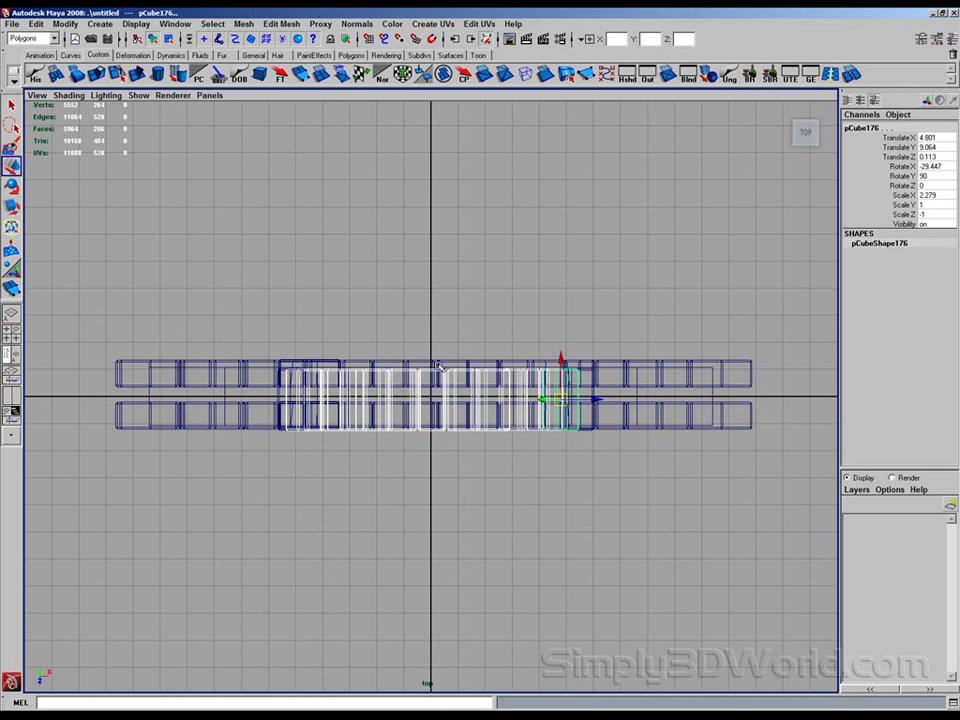
pyautogui.keyDown('alt'); pyautogui.moveTo(377, 353); pyautogui.dragTo(670, 418, button='right'); pyautogui.keyUp('alt')
pyautogui.keyDown('alt'); pyautogui.moveTo(670, 418); pyautogui.dragTo(582, 388, button='middle'); pyautogui.keyUp('alt')
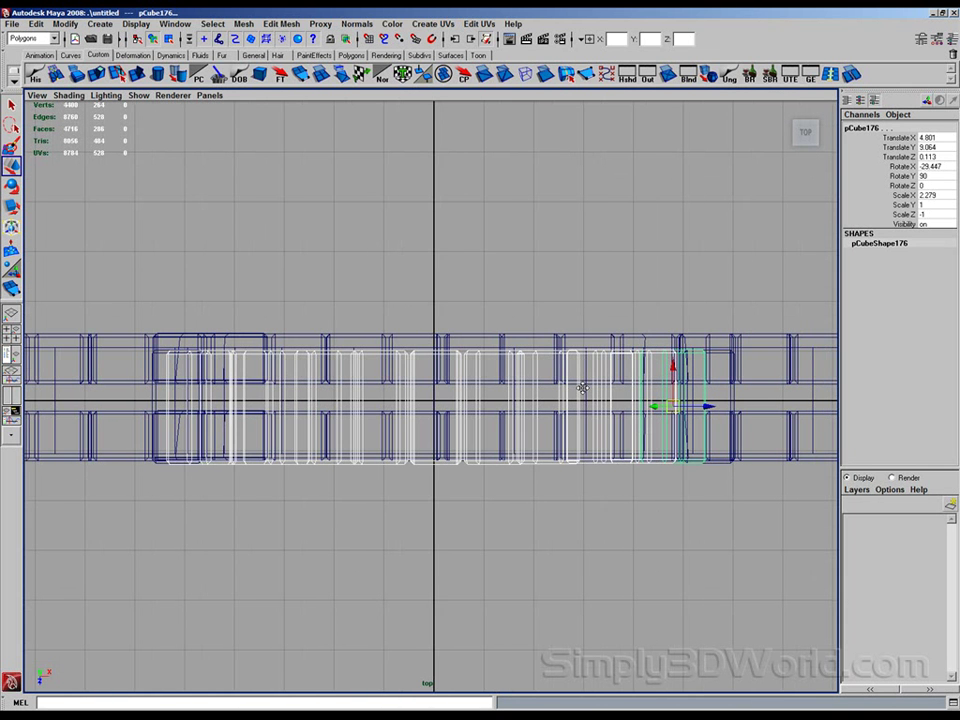
pyautogui.click(169, 39)
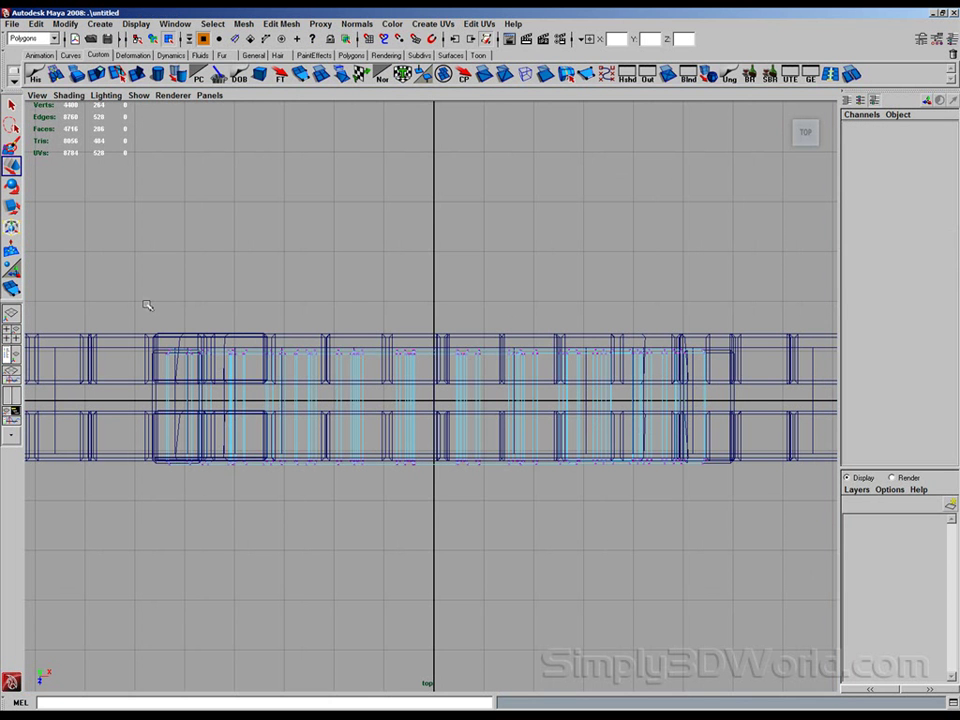
pyautogui.moveTo(117, 285); pyautogui.dragTo(804, 384)
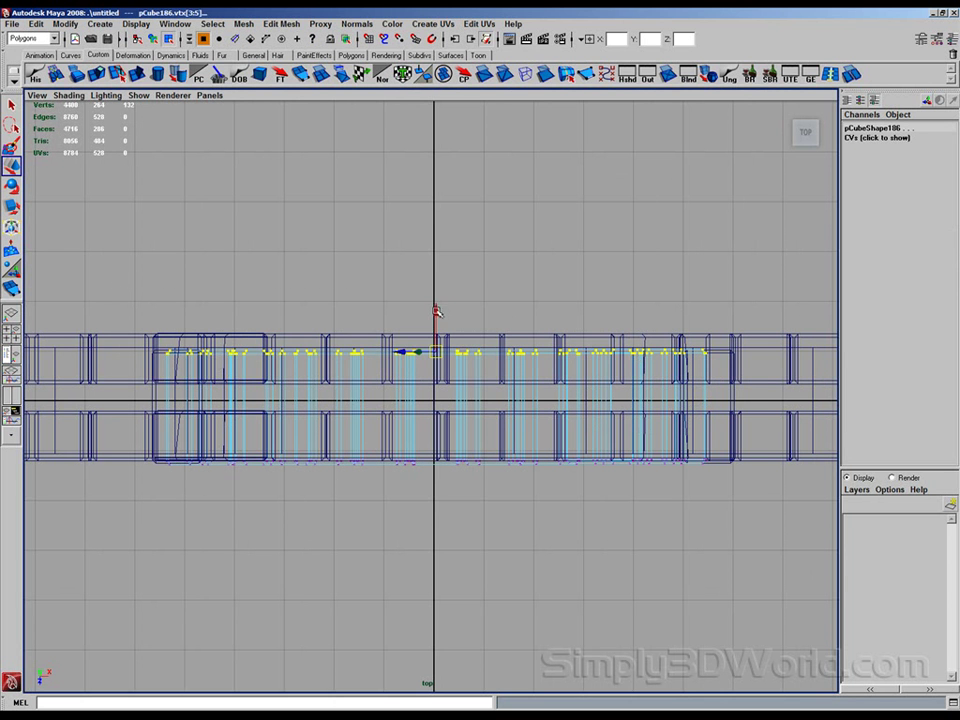
pyautogui.press('space')
pyautogui.moveTo(437, 311)
pyautogui.mouseDown()
pyautogui.moveTo(436, 286)
pyautogui.moveTo(443, 310)
pyautogui.moveTo(508, 318)
pyautogui.mouseUp()
# Step: In the shaded perspective view, select the four deep inner bricks of one jamb for vertex editing
pyautogui.press('5')
pyautogui.keyDown('alt'); pyautogui.moveTo(508, 318); pyautogui.dragTo(450, 300, button='middle'); pyautogui.keyUp('alt')
pyautogui.keyDown('alt'); pyautogui.moveTo(450, 300); pyautogui.dragTo(531, 304, button='right'); pyautogui.keyUp('alt')
pyautogui.keyDown('alt'); pyautogui.moveTo(531, 304); pyautogui.dragTo(507, 354); pyautogui.keyUp('alt')
pyautogui.moveTo(507, 354); pyautogui.dragTo(510, 350, button='middle')
pyautogui.keyDown('alt'); pyautogui.moveTo(510, 350); pyautogui.dragTo(388, 407); pyautogui.keyUp('alt')
pyautogui.scroll(-3, 435, 364)
pyautogui.keyDown('alt'); pyautogui.moveTo(435, 360); pyautogui.dragTo(349, 317); pyautogui.keyUp('alt')
pyautogui.keyDown('alt'); pyautogui.moveTo(349, 317); pyautogui.dragTo(336, 251, button='middle'); pyautogui.keyUp('alt')
pyautogui.keyDown('alt'); pyautogui.moveTo(336, 251); pyautogui.dragTo(516, 339, button='right'); pyautogui.keyUp('alt')
pyautogui.keyDown('alt'); pyautogui.moveTo(516, 339); pyautogui.dragTo(621, 369); pyautogui.keyUp('alt')
pyautogui.click(557, 366)
pyautogui.keyDown('shift'); pyautogui.click(535, 435); pyautogui.keyUp('shift')
pyautogui.keyDown('shift'); pyautogui.click(538, 485); pyautogui.keyUp('shift')
pyautogui.keyDown('shift'); pyautogui.click(542, 540); pyautogui.keyUp('shift')
# Step: Add the four deep inner bricks of the opposite jamb to the vertex-editing selection
pyautogui.keyDown('alt'); pyautogui.moveTo(542, 540); pyautogui.dragTo(330, 466); pyautogui.keyUp('alt')
pyautogui.keyDown('shift'); pyautogui.click(172, 368); pyautogui.keyUp('shift')
pyautogui.keyDown('shift'); pyautogui.click(190, 455); pyautogui.keyUp('shift')
pyautogui.keyDown('shift'); pyautogui.click(181, 535); pyautogui.keyUp('shift')
pyautogui.keyDown('shift'); pyautogui.click(197, 573); pyautogui.keyUp('shift')
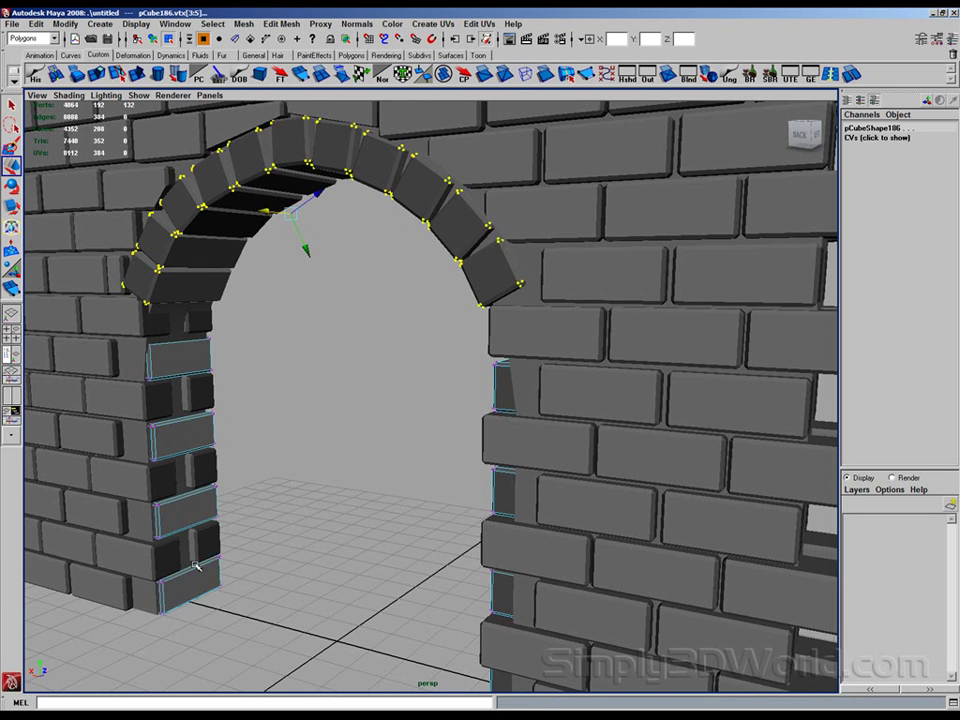
# Step: Select the back-end vertices of the deep bricks on both jambs and extend them to the wall's back side
pyautogui.keyDown('alt'); pyautogui.moveTo(208, 551); pyautogui.dragTo(149, 492); pyautogui.keyUp('alt')
pyautogui.moveTo(167, 391); pyautogui.dragTo(285, 690)
pyautogui.keyDown('alt'); pyautogui.moveTo(327, 548); pyautogui.dragTo(522, 561); pyautogui.keyUp('alt')
pyautogui.moveTo(658, 610); pyautogui.dragTo(579, 399)
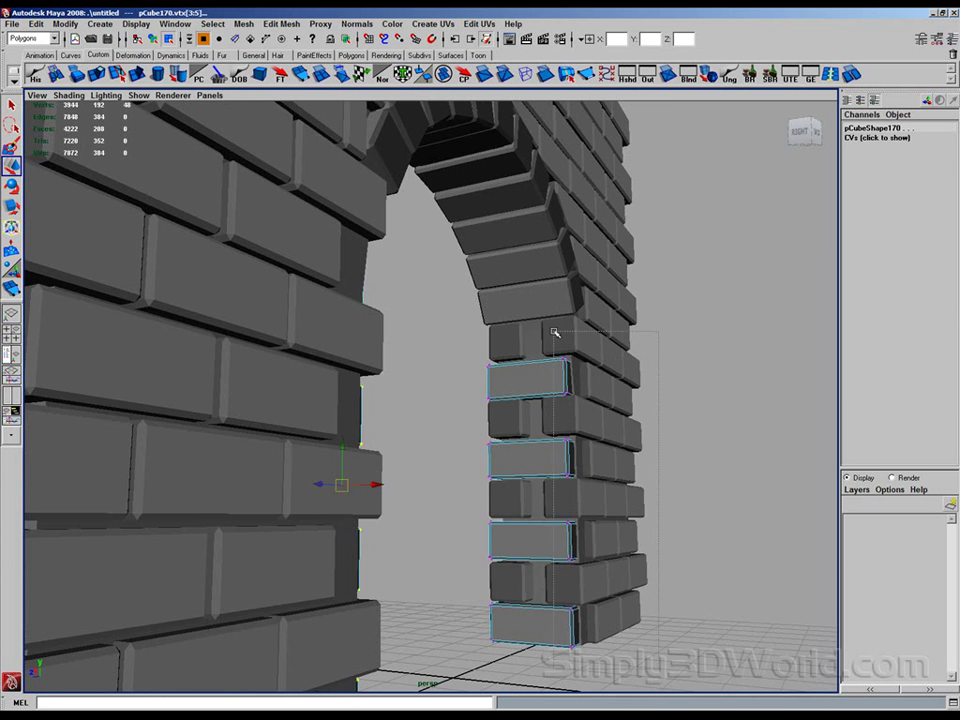
pyautogui.keyDown('alt'); pyautogui.moveTo(557, 344); pyautogui.dragTo(573, 523); pyautogui.keyUp('alt')
pyautogui.moveTo(507, 570); pyautogui.dragTo(570, 355)
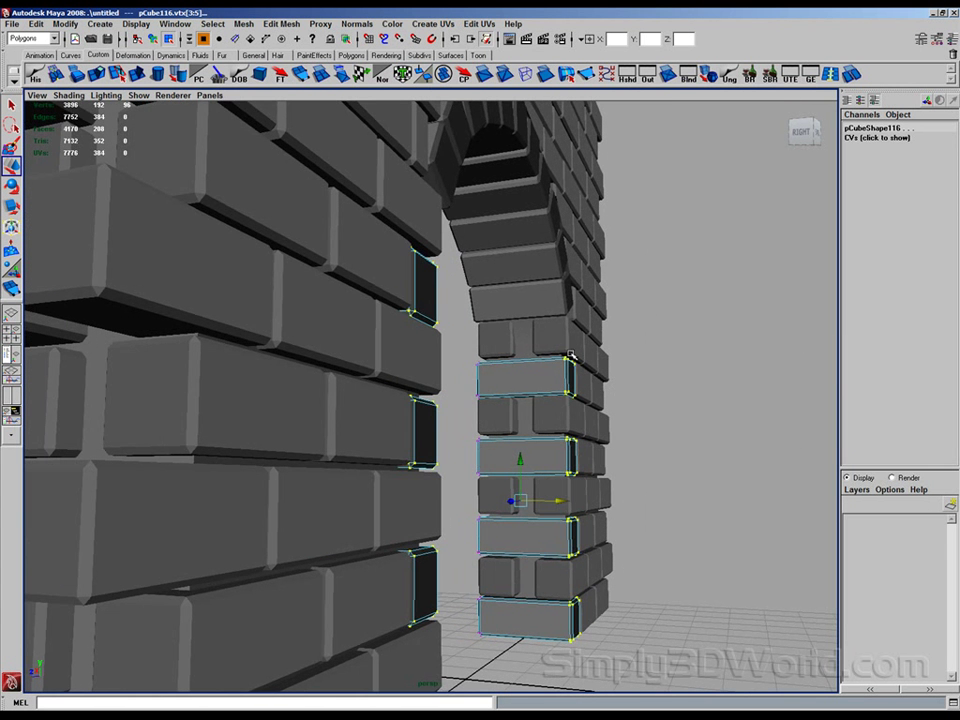
# Step: Return from vertex editing to object selection and clear the selection
pyautogui.click(516, 345)
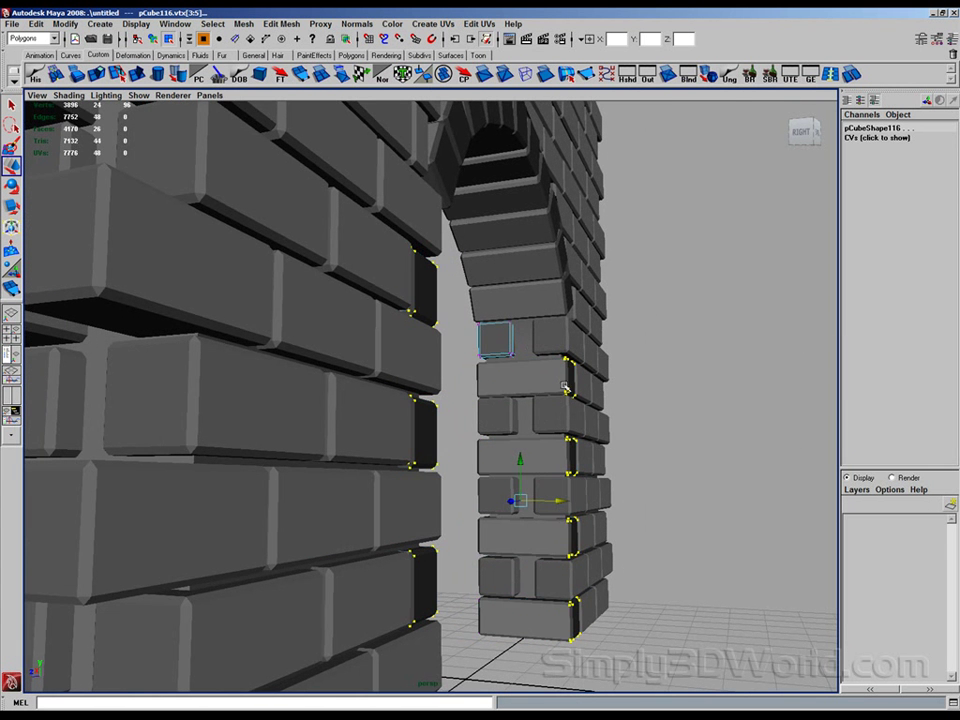
pyautogui.keyDown('alt'); pyautogui.moveTo(532, 344); pyautogui.dragTo(212, 317); pyautogui.keyUp('alt')
pyautogui.keyDown('alt'); pyautogui.moveTo(212, 317); pyautogui.dragTo(150, 320, button='right'); pyautogui.keyUp('alt')
pyautogui.keyDown('alt'); pyautogui.moveTo(200, 320); pyautogui.dragTo(510, 292); pyautogui.keyUp('alt')
pyautogui.click(151, 38)
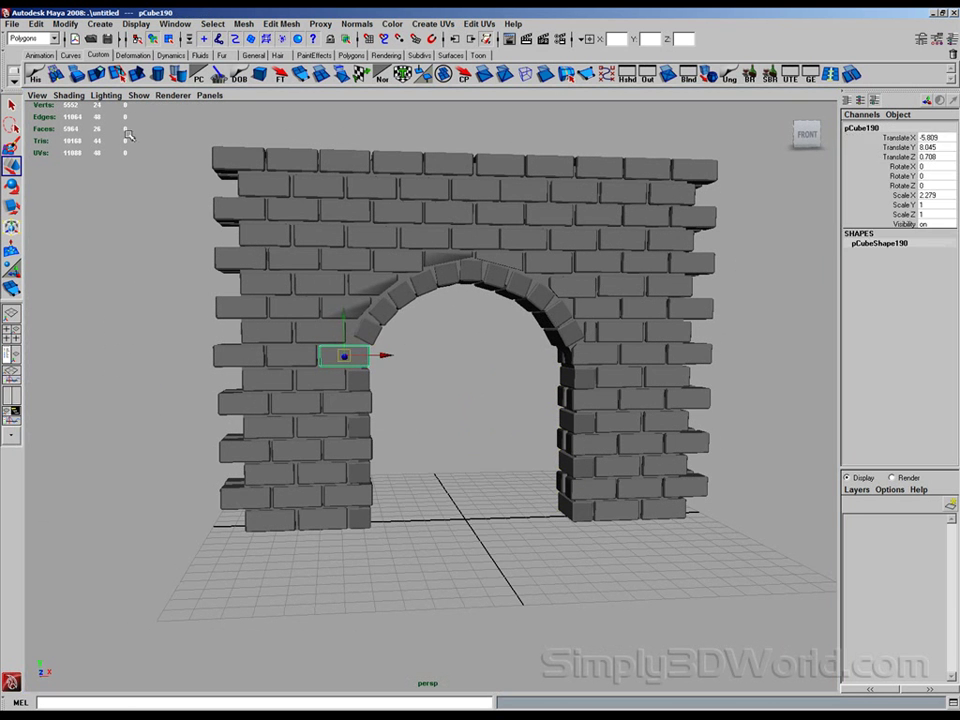
pyautogui.click(126, 152)
# Step: Combine all the bricks and arch stones, without the inner mortar surface, into one mesh and delete its construction history
pyautogui.keyDown('alt'); pyautogui.moveTo(253, 286); pyautogui.dragTo(290, 294); pyautogui.keyUp('alt')
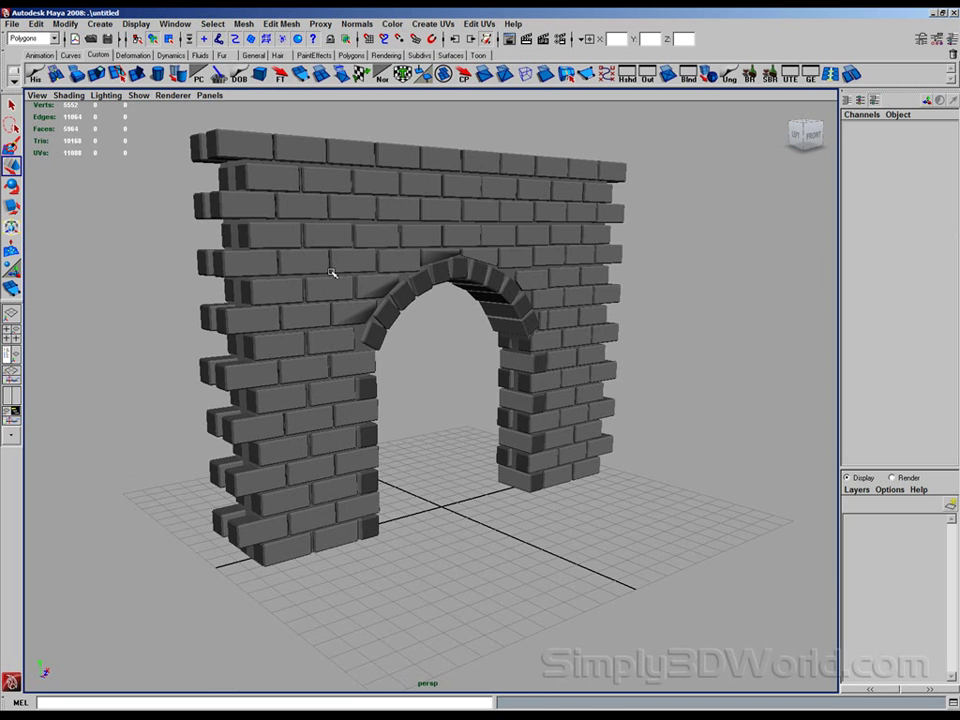
pyautogui.keyDown('alt'); pyautogui.moveTo(340, 244); pyautogui.dragTo(522, 279); pyautogui.keyUp('alt')
pyautogui.moveTo(163, 174); pyautogui.dragTo(741, 661)
pyautogui.keyDown('alt'); pyautogui.moveTo(365, 420); pyautogui.dragTo(395, 404); pyautogui.keyUp('alt')
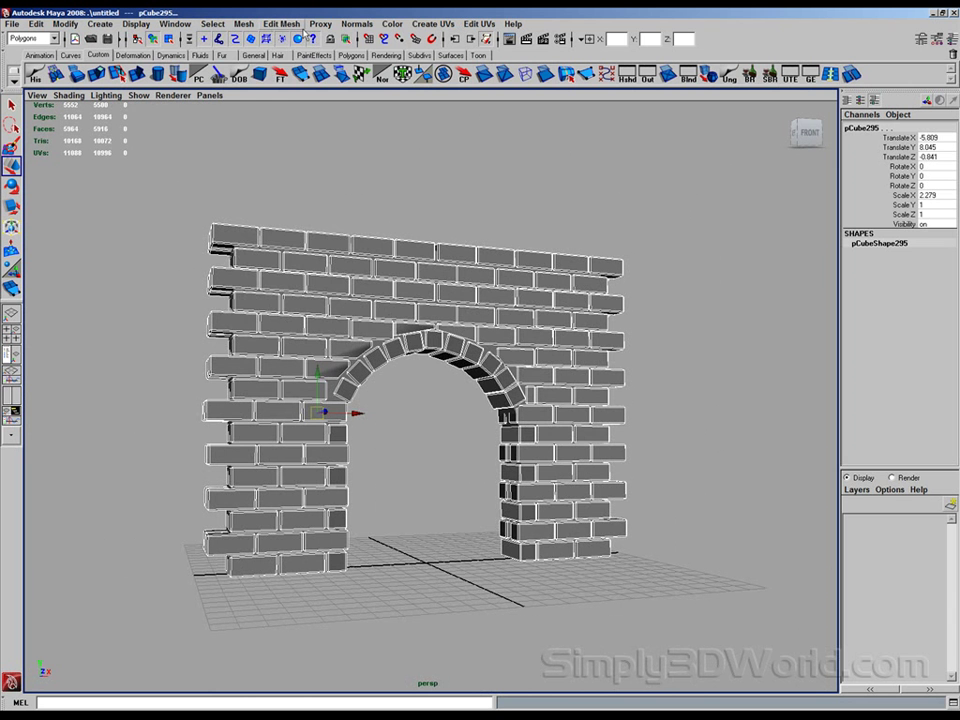
pyautogui.click(244, 24)
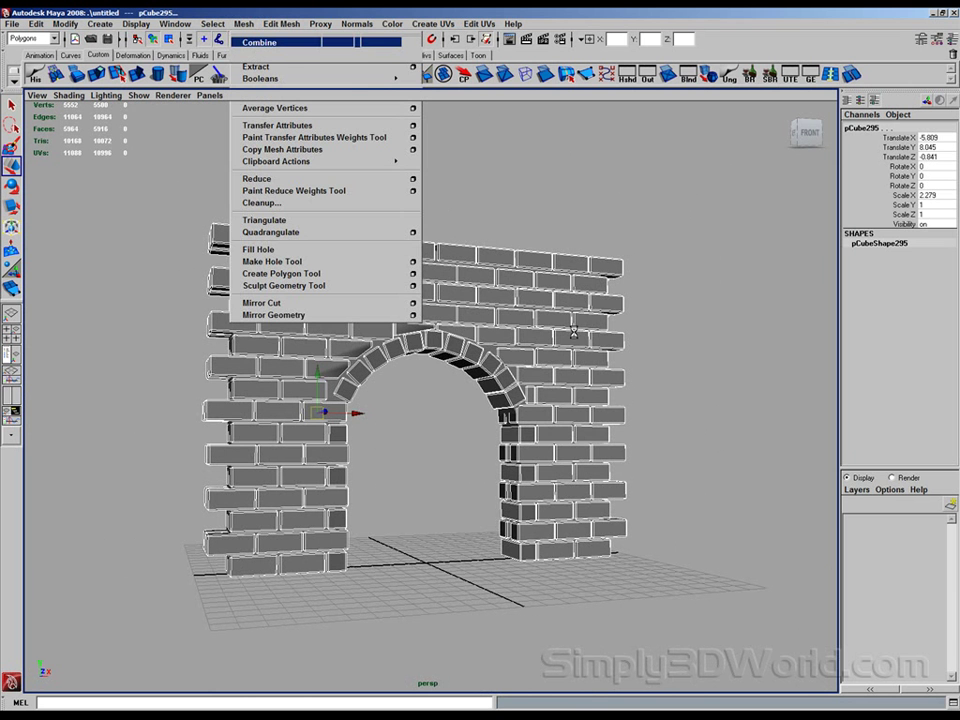
pyautogui.click(316, 42)
pyautogui.keyDown('alt'); pyautogui.moveTo(445, 262); pyautogui.dragTo(201, 190); pyautogui.keyUp('alt')
pyautogui.click(37, 75)
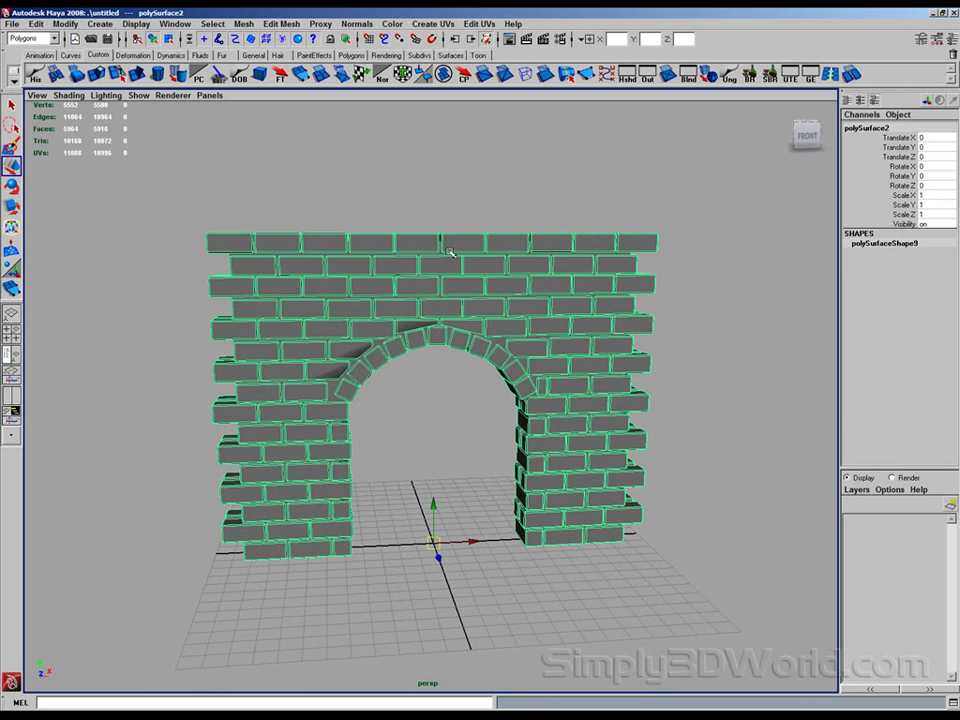
# Step: Assign a new Lambert material to the combined brick mesh
pyautogui.moveTo(444, 279)
pyautogui.keyDown('alt'); pyautogui.mouseDown()
pyautogui.moveTo(463, 274)
pyautogui.moveTo(451, 285)
pyautogui.mouseUp(); pyautogui.keyUp('alt')
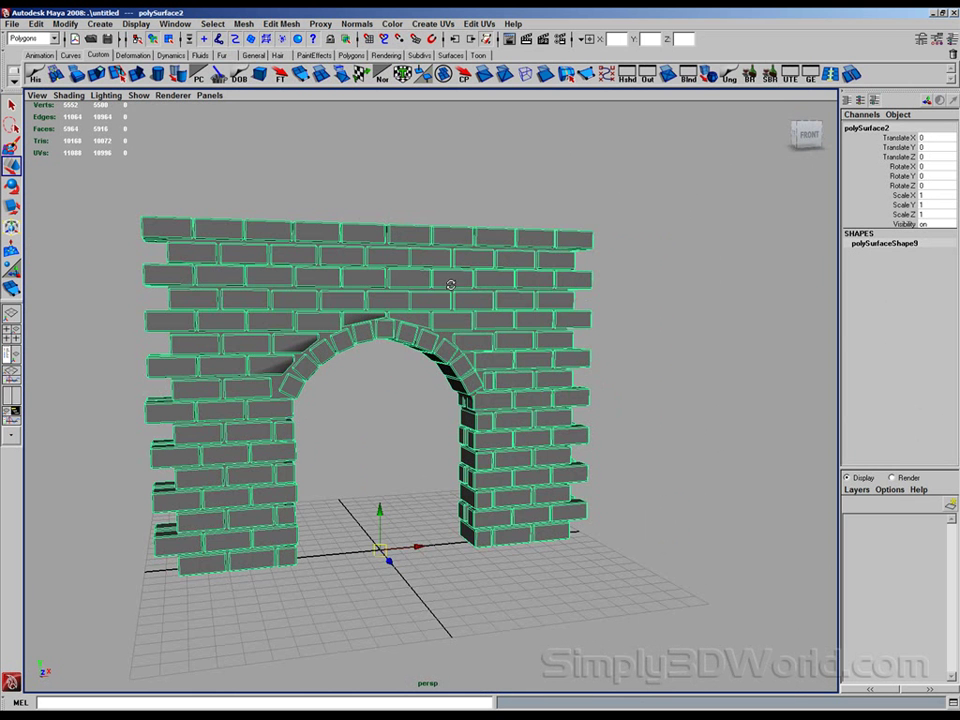
pyautogui.rightClick(366, 389)
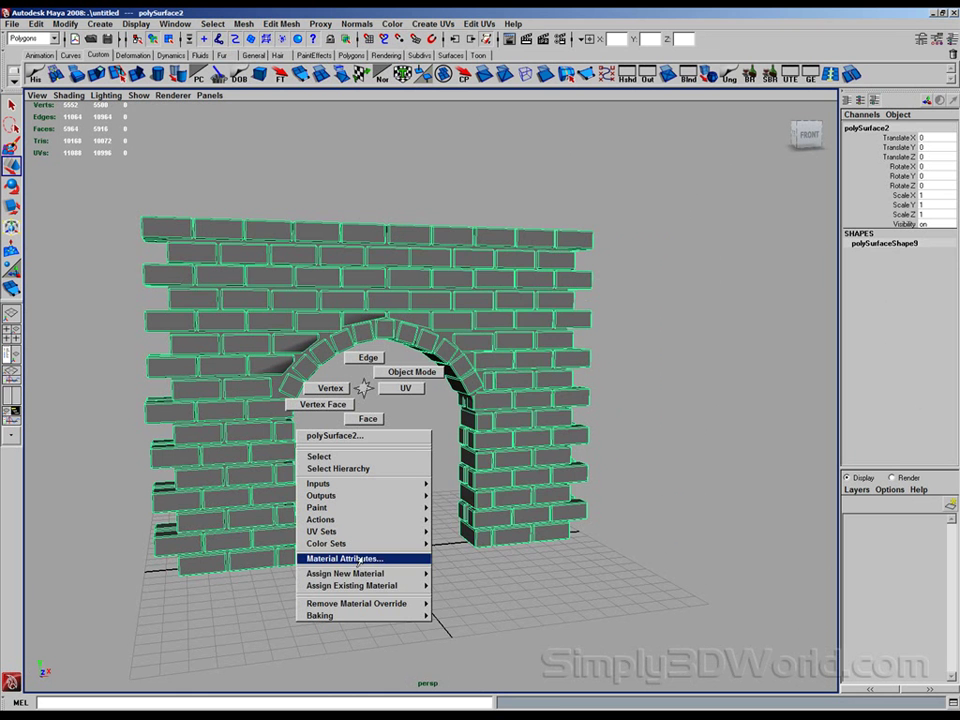
pyautogui.moveTo(358, 573)
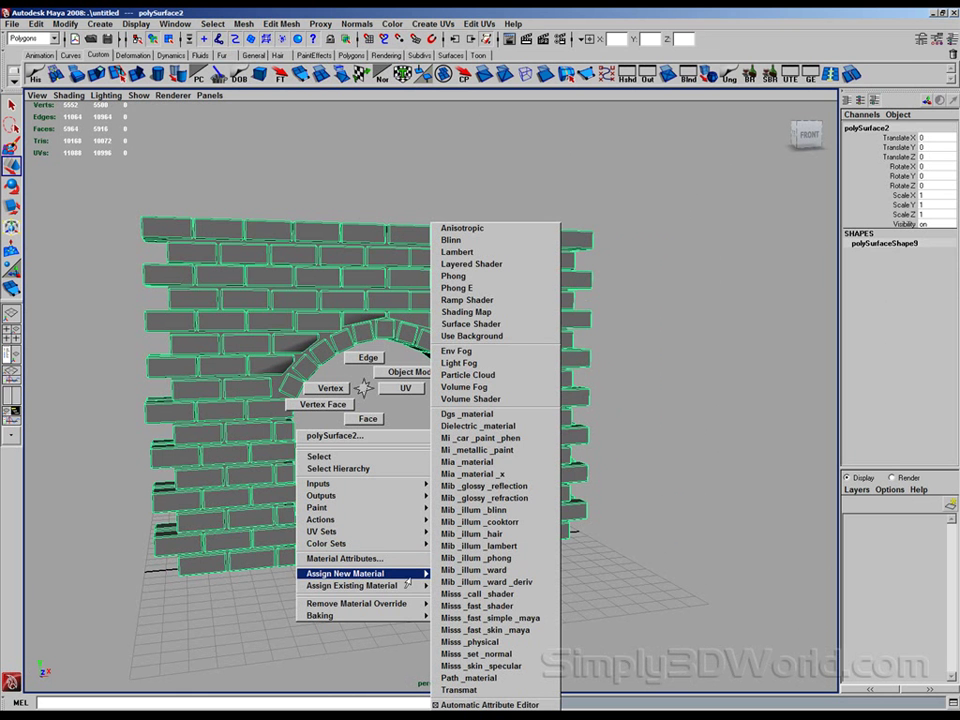
pyautogui.click(460, 262)
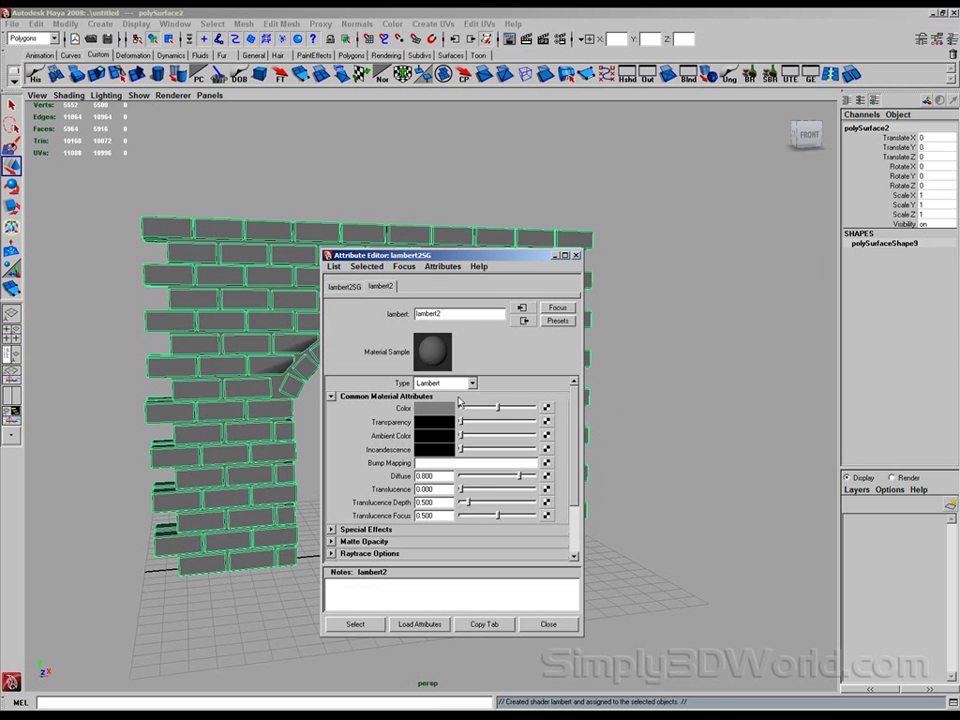
# Step: Set the brick material's colour to a brick red with hue 3.49, saturation 0.504 and value 0.533, and deselect the mesh
pyautogui.moveTo(503, 410); pyautogui.dragTo(513, 409)
pyautogui.click(431, 409)
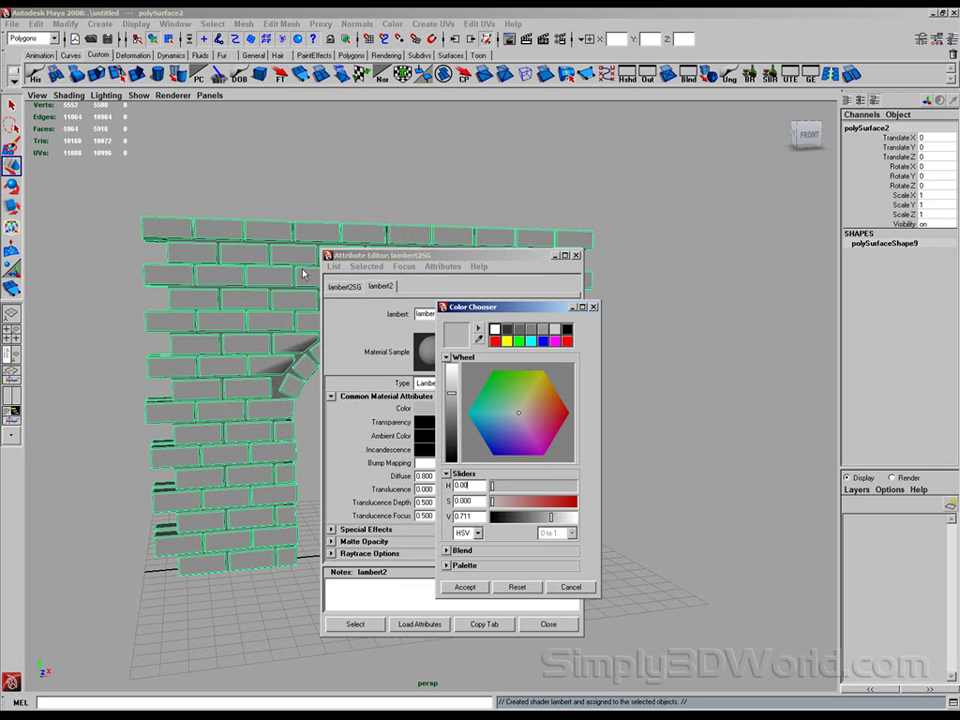
pyautogui.click(558, 415)
pyautogui.moveTo(547, 522); pyautogui.dragTo(534, 502)
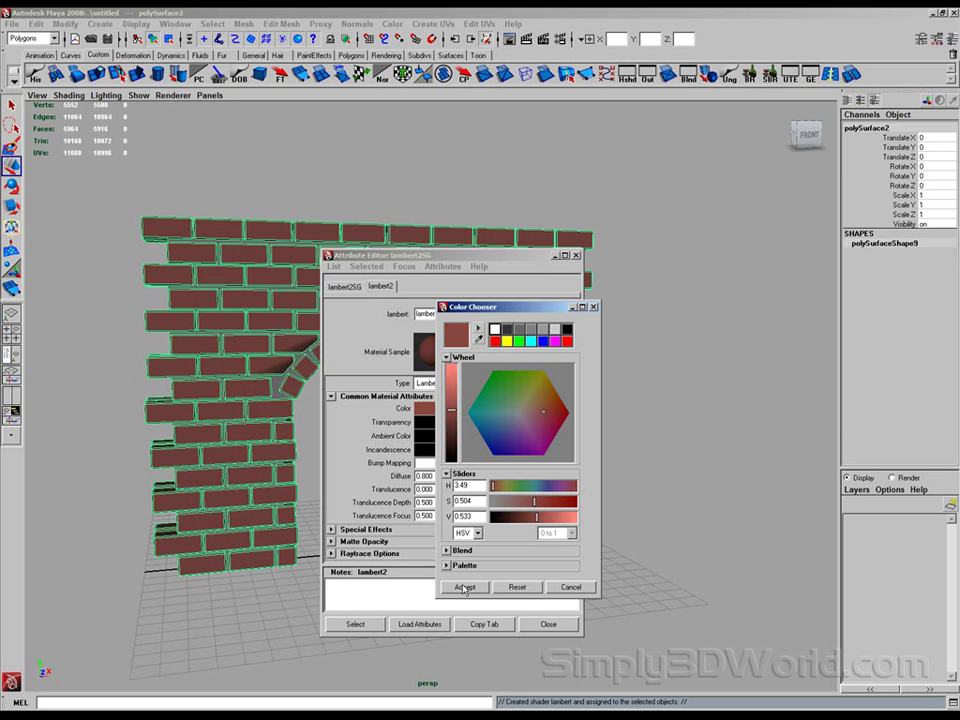
pyautogui.click(530, 622)
pyautogui.click(383, 370)
pyautogui.keyDown('alt'); pyautogui.moveTo(383, 370); pyautogui.dragTo(366, 358); pyautogui.keyUp('alt')
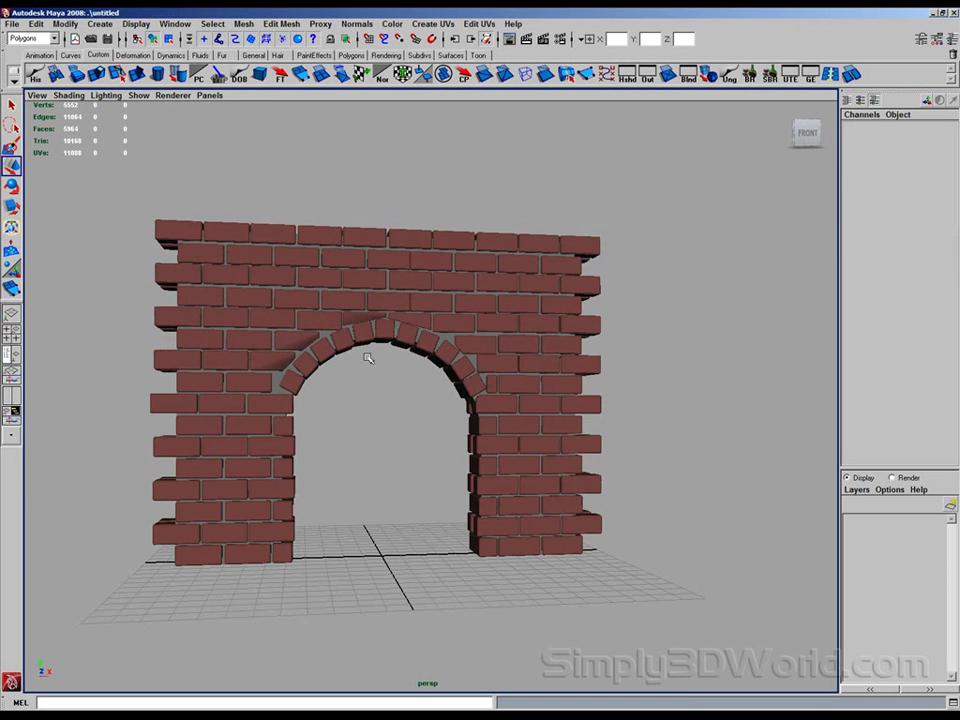
# Step: Try to duplicate the inner mortar surface behind the bricks
pyautogui.keyDown('alt'); pyautogui.moveTo(366, 358); pyautogui.dragTo(529, 392, button='middle'); pyautogui.keyUp('alt')
pyautogui.keyDown('alt'); pyautogui.moveTo(295, 376); pyautogui.dragTo(375, 384, button='right'); pyautogui.keyUp('alt')
pyautogui.click(327, 404)
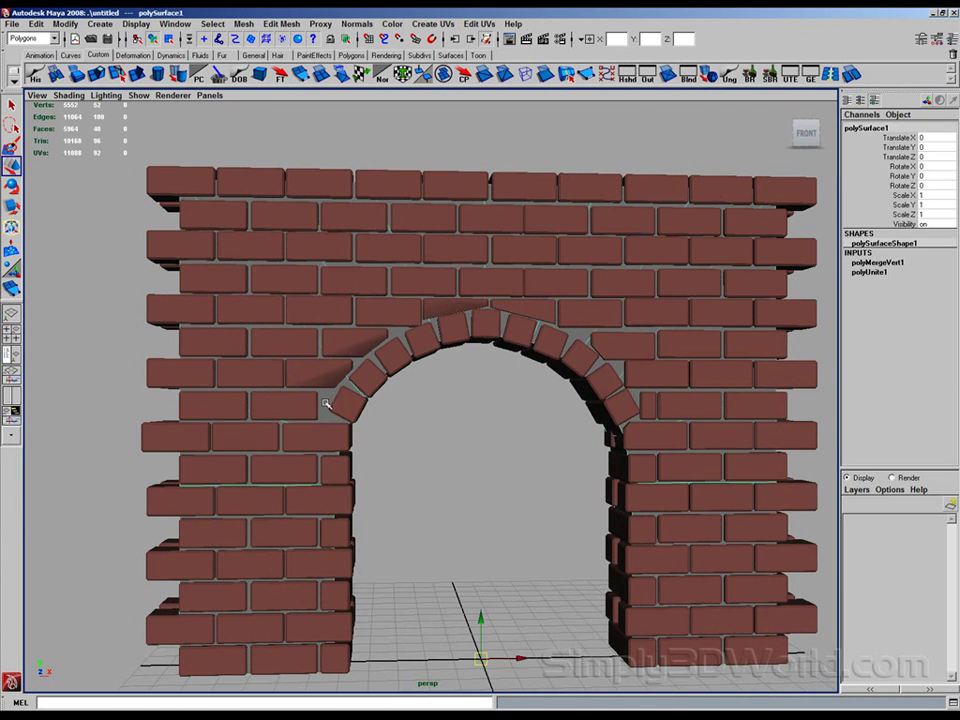
pyautogui.keyDown('alt'); pyautogui.moveTo(470, 425); pyautogui.dragTo(443, 421); pyautogui.keyUp('alt')
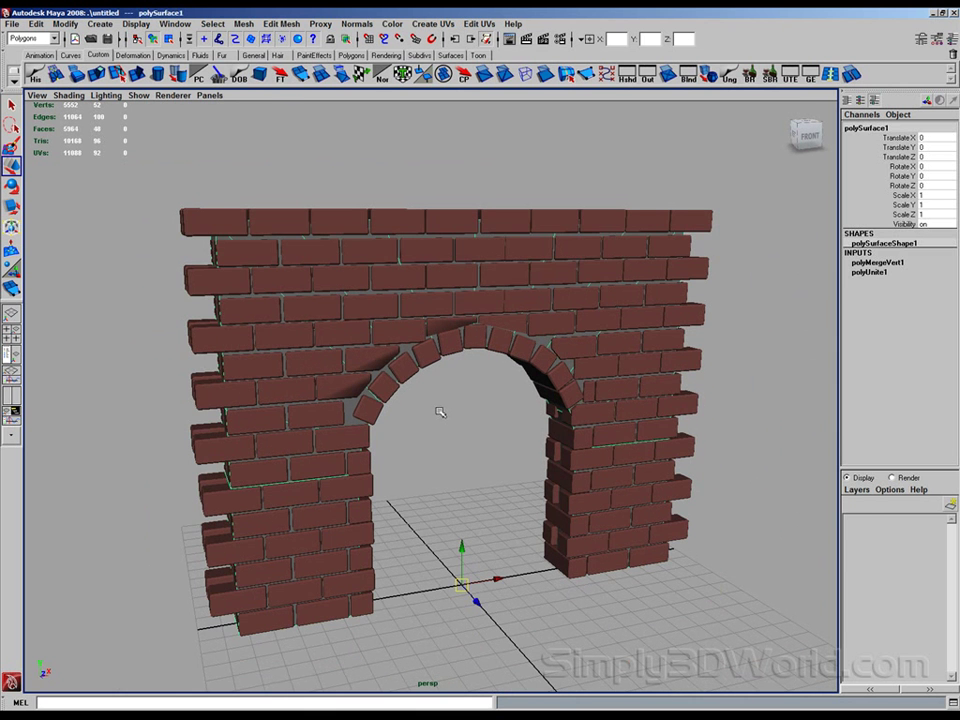
pyautogui.hotkey('ctrl', 'd')
pyautogui.click(422, 406)
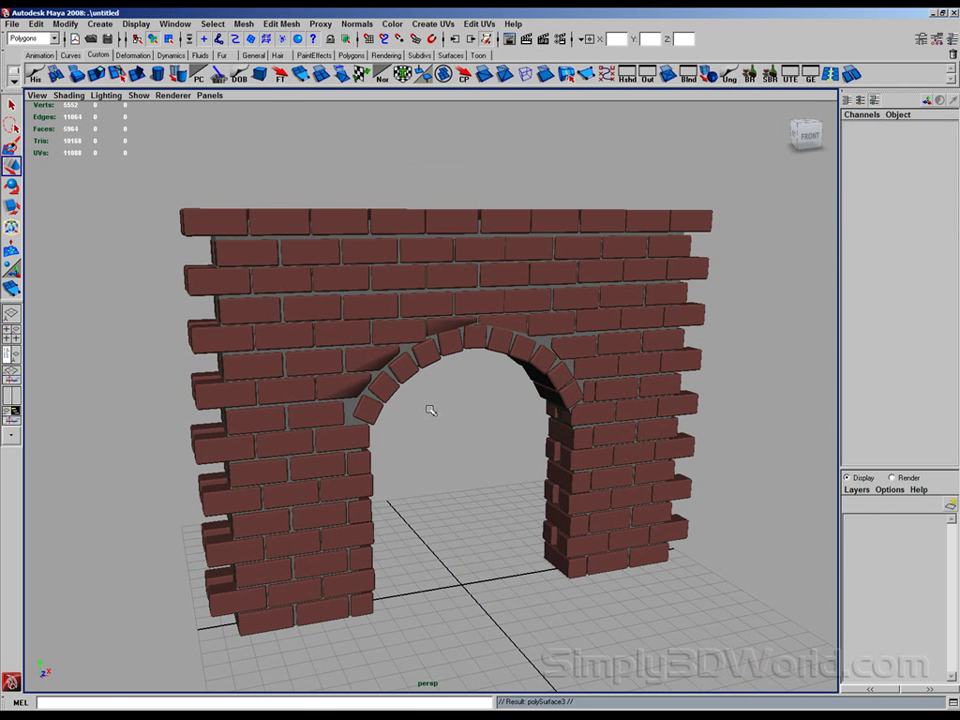
# Step: Assign a new Lambert material to the inner mortar surface and lighten its grey colour
pyautogui.click(536, 443)
pyautogui.keyDown('alt'); pyautogui.moveTo(536, 443); pyautogui.dragTo(472, 422); pyautogui.keyUp('alt')
pyautogui.moveTo(457, 404); pyautogui.dragTo(546, 252, button='right')
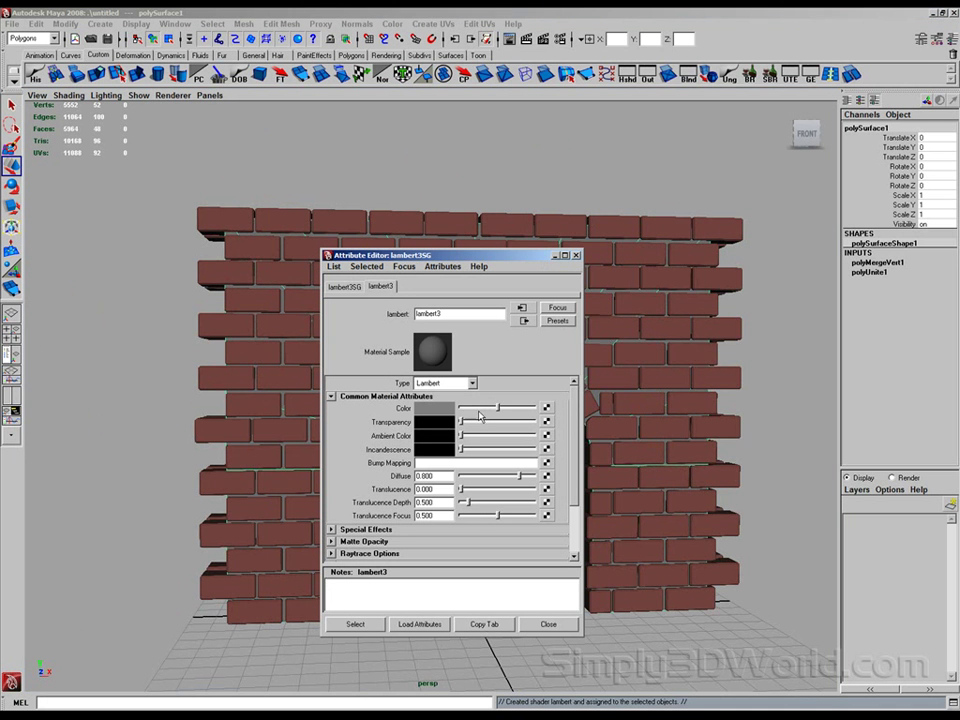
pyautogui.moveTo(478, 412); pyautogui.dragTo(518, 412)
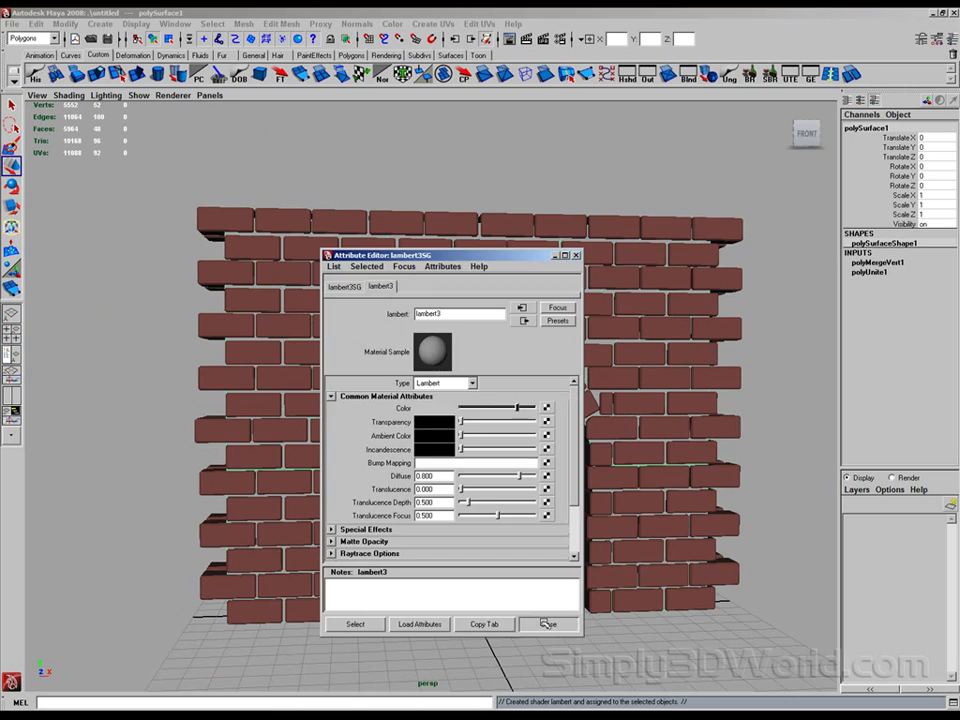
pyautogui.click(548, 624)
pyautogui.click(510, 452)
# Step: Switch the combined brick mesh to face editing and select the front faces of two bricks in the third course from the top
pyautogui.keyDown('alt'); pyautogui.moveTo(528, 431); pyautogui.dragTo(600, 405); pyautogui.keyUp('alt')
pyautogui.click(381, 272)
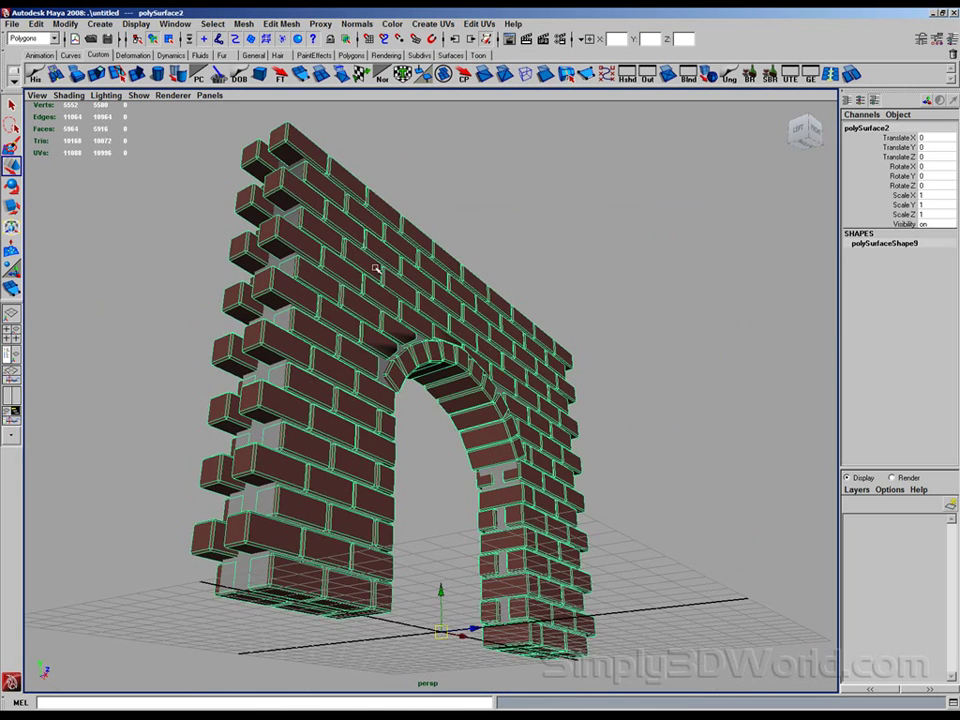
pyautogui.keyDown('alt'); pyautogui.moveTo(425, 325); pyautogui.dragTo(362, 316); pyautogui.keyUp('alt')
pyautogui.moveTo(362, 316); pyautogui.dragTo(365, 343, button='right')
pyautogui.click(340, 288)
pyautogui.keyDown('alt'); pyautogui.moveTo(340, 288); pyautogui.dragTo(348, 271); pyautogui.keyUp('alt')
pyautogui.keyDown('shift'); pyautogui.click(552, 281); pyautogui.keyUp('shift')
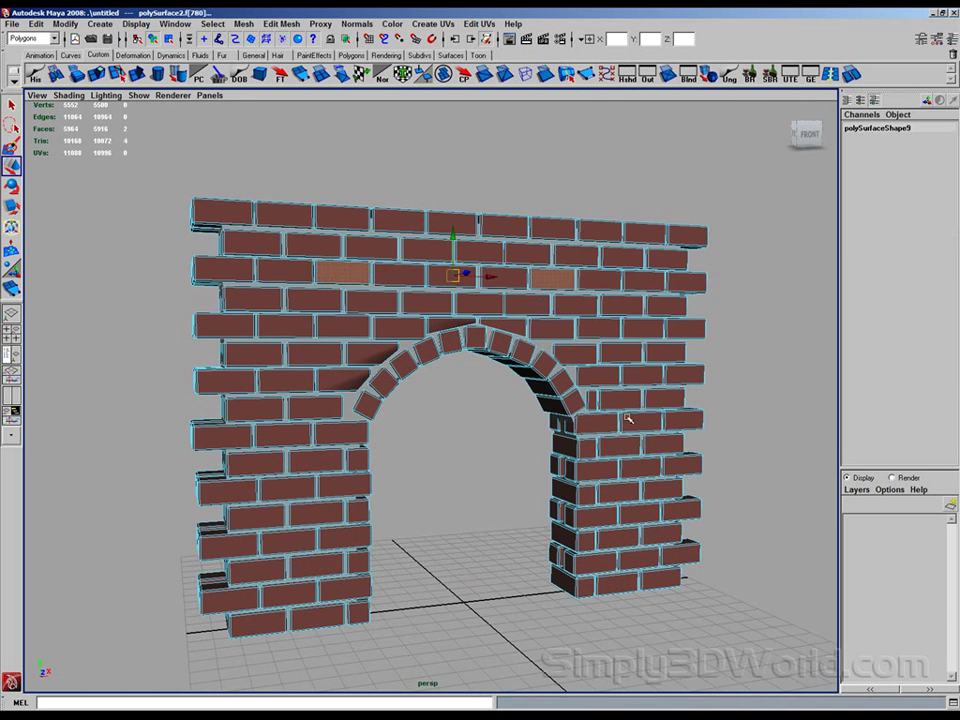
# Step: Add scattered front brick faces across the wall to the selection and pull them all slightly outward
pyautogui.keyDown('shift'); pyautogui.click(624, 400); pyautogui.keyUp('shift')
pyautogui.keyDown('shift'); pyautogui.click(327, 470); pyautogui.keyUp('shift')
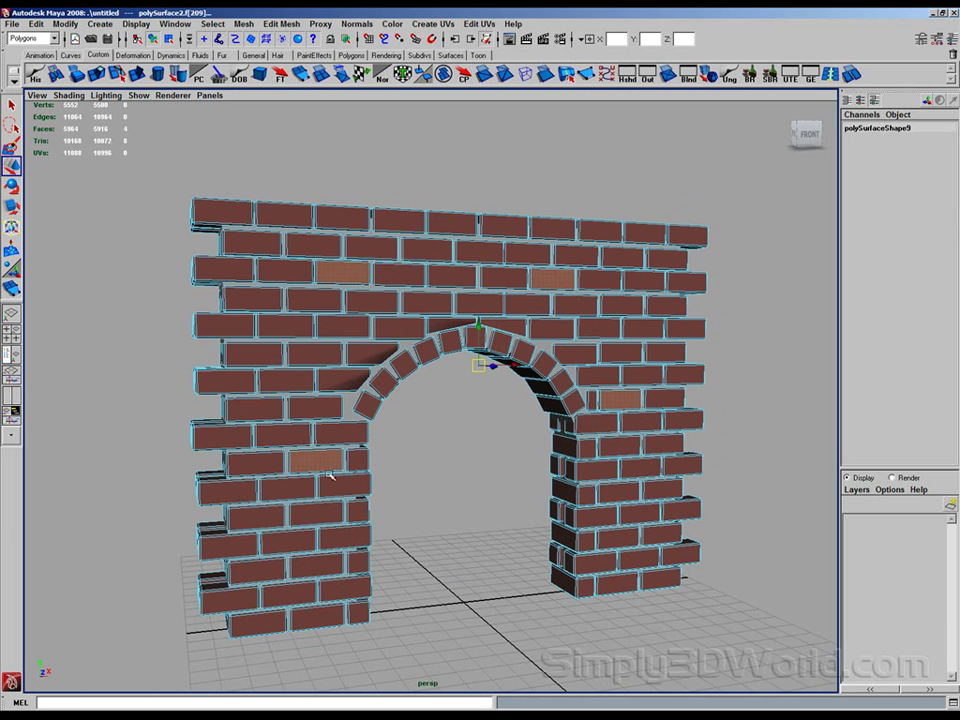
pyautogui.keyDown('shift'); pyautogui.click(645, 515); pyautogui.keyUp('shift')
pyautogui.keyDown('shift'); pyautogui.click(660, 356); pyautogui.keyUp('shift')
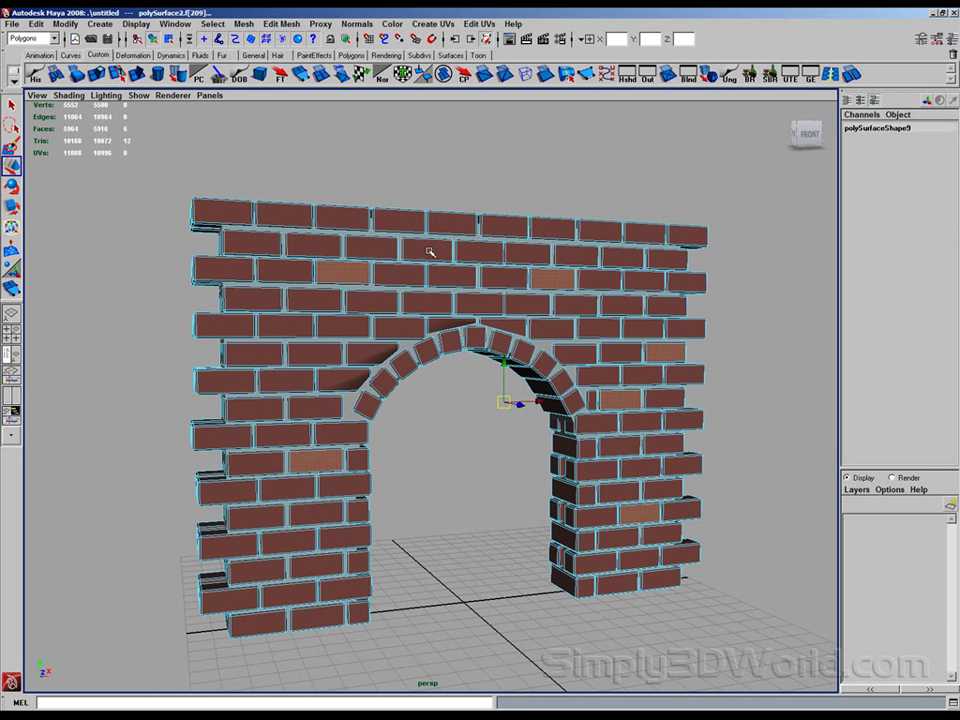
pyautogui.keyDown('shift'); pyautogui.click(425, 250); pyautogui.keyUp('shift')
pyautogui.keyDown('shift'); pyautogui.click(311, 358); pyautogui.keyUp('shift')
pyautogui.keyDown('shift'); pyautogui.click(236, 326); pyautogui.keyUp('shift')
pyautogui.keyDown('shift'); pyautogui.click(292, 215); pyautogui.keyUp('shift')
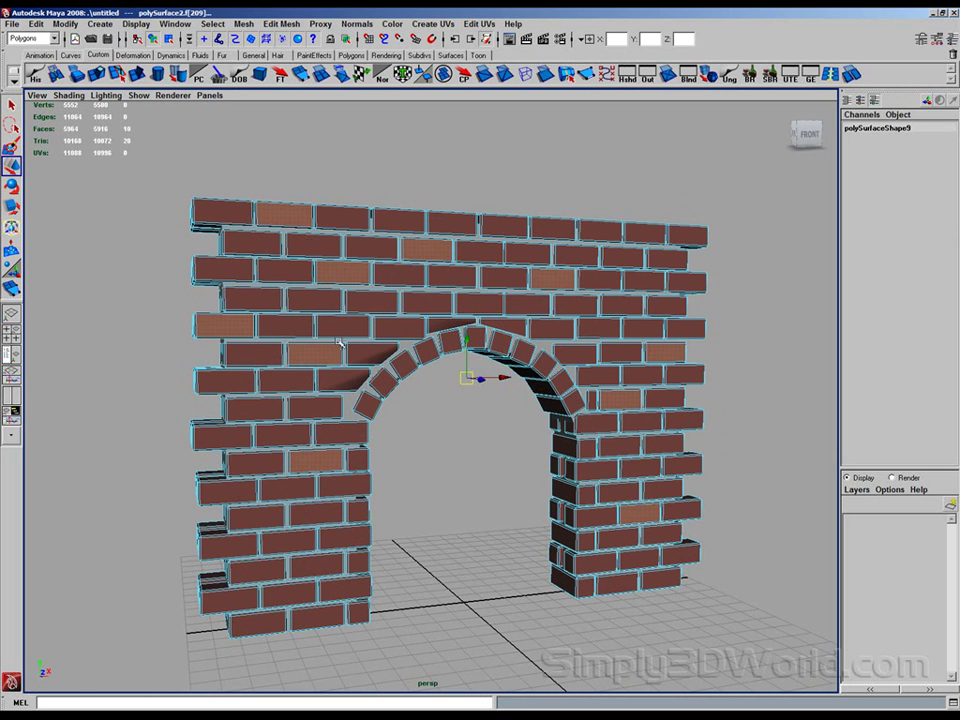
pyautogui.keyDown('shift'); pyautogui.click(293, 541); pyautogui.keyUp('shift')
pyautogui.keyDown('shift'); pyautogui.click(355, 567); pyautogui.keyUp('shift')
pyautogui.keyDown('alt'); pyautogui.moveTo(395, 448); pyautogui.dragTo(464, 442); pyautogui.keyUp('alt')
pyautogui.moveTo(492, 392)
pyautogui.mouseDown()
pyautogui.moveTo(570, 388)
pyautogui.moveTo(496, 374)
pyautogui.mouseUp()
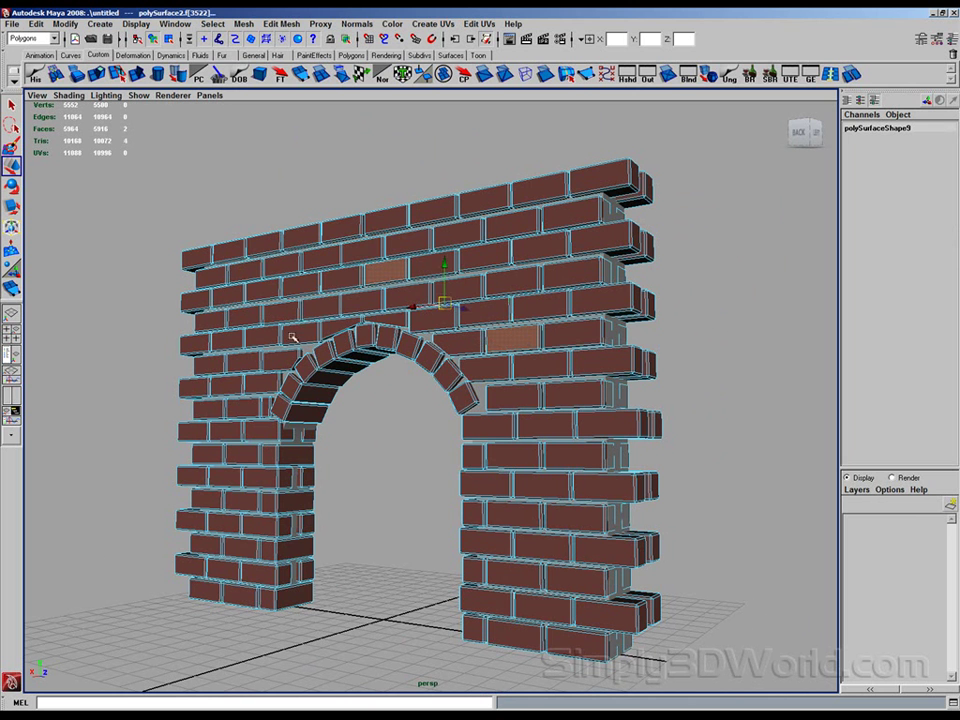
# Step: Add scattered brick faces on the wall's back side to the face selection, above the arch and on both piers
pyautogui.keyDown('shift'); pyautogui.click(293, 337); pyautogui.keyUp('shift')
pyautogui.keyDown('shift'); pyautogui.click(230, 296); pyautogui.keyUp('shift')
pyautogui.keyDown('shift'); pyautogui.click(385, 224); pyautogui.keyUp('shift')
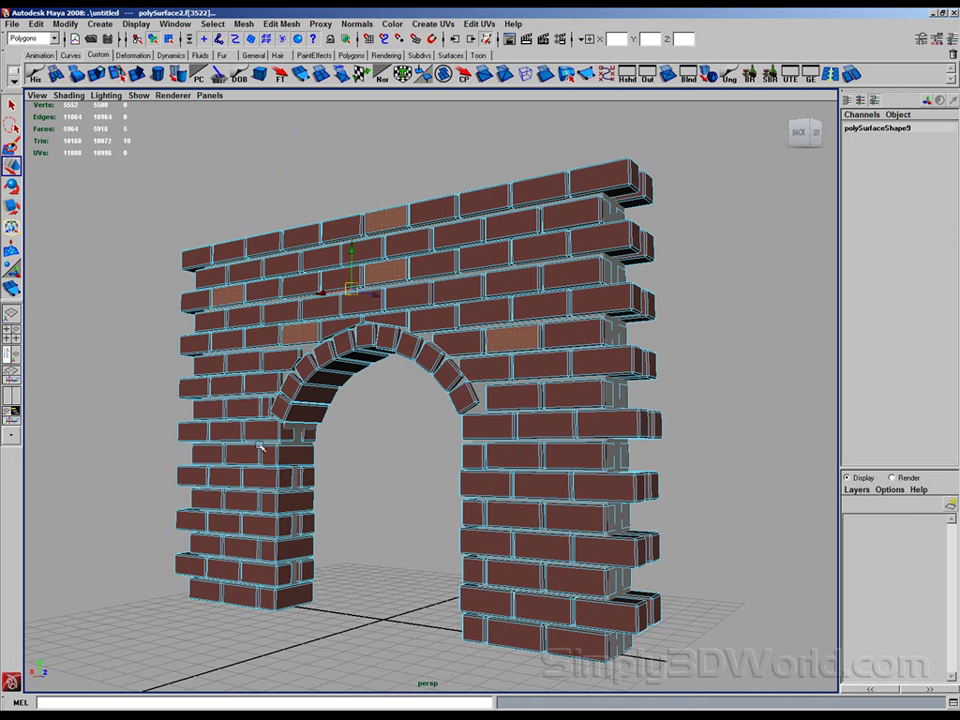
pyautogui.keyDown('shift'); pyautogui.click(252, 470); pyautogui.keyUp('shift')
pyautogui.keyDown('shift'); pyautogui.click(212, 451); pyautogui.keyUp('shift')
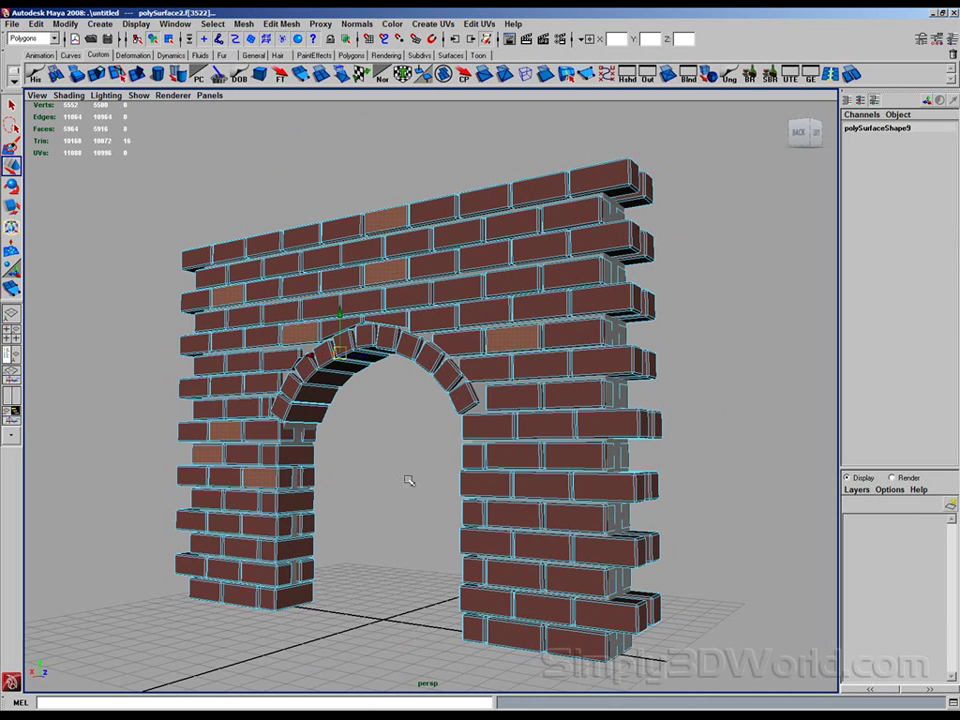
pyautogui.keyDown('shift'); pyautogui.click(540, 488); pyautogui.keyUp('shift')
pyautogui.keyDown('shift'); pyautogui.click(518, 581); pyautogui.keyUp('shift')
pyautogui.keyDown('shift'); pyautogui.click(551, 430); pyautogui.keyUp('shift')
# Step: Pull the selected back-side brick faces slightly outward, return to object selection and deselect the mesh
pyautogui.keyDown('alt'); pyautogui.moveTo(378, 415); pyautogui.dragTo(313, 450); pyautogui.keyUp('alt')
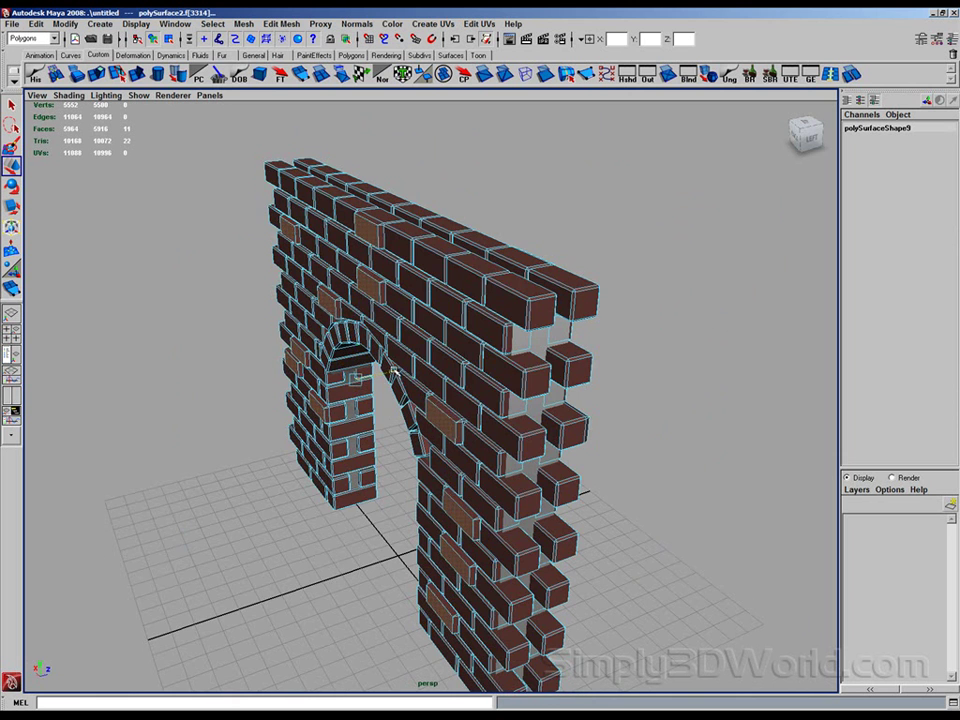
pyautogui.keyDown('alt'); pyautogui.moveTo(401, 374); pyautogui.dragTo(269, 161); pyautogui.keyUp('alt')
pyautogui.click(153, 39)
pyautogui.click(203, 186)
pyautogui.keyDown('alt'); pyautogui.moveTo(265, 280); pyautogui.dragTo(446, 327); pyautogui.keyUp('alt')
pyautogui.keyDown('alt'); pyautogui.moveTo(503, 307); pyautogui.dragTo(548, 345); pyautogui.keyUp('alt')
pyautogui.keyDown('alt'); pyautogui.moveTo(438, 367); pyautogui.dragTo(351, 402); pyautogui.keyUp('alt')
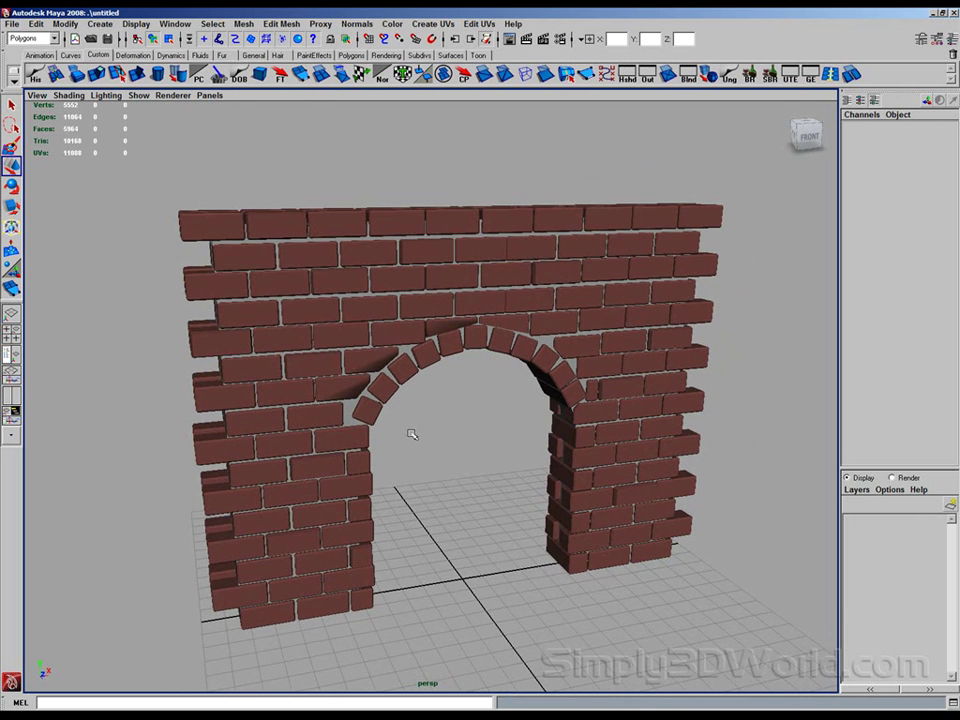
# Step: Unhide the mortar mesh behind the bricks and inspect how it fills the gaps from the wall's end and front
pyautogui.hotkey('ctrl', 'h')
pyautogui.hotkey('ctrl', 'shift', 'h')
pyautogui.keyDown('alt'); pyautogui.moveTo(289, 405); pyautogui.dragTo(221, 310); pyautogui.keyUp('alt')
pyautogui.click(314, 418)
pyautogui.moveTo(476, 612); pyautogui.dragTo(335, 567)
pyautogui.hotkey('ctrl', 'z')
pyautogui.hotkey('ctrl', 'z')
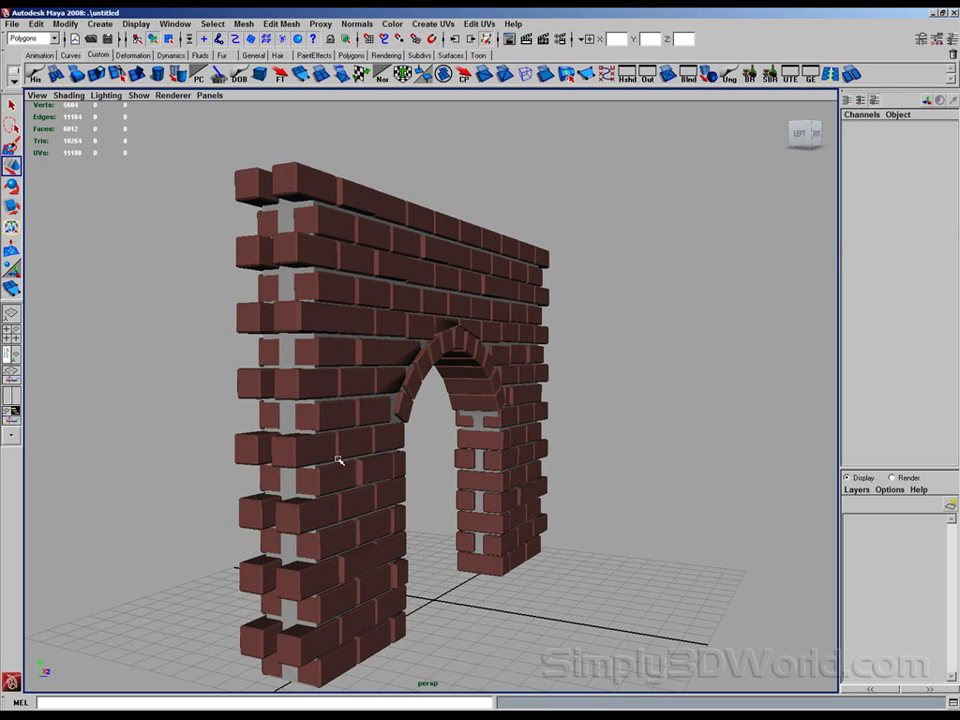
pyautogui.click(290, 418)
pyautogui.keyDown('alt'); pyautogui.moveTo(290, 418); pyautogui.dragTo(410, 468); pyautogui.keyUp('alt')
pyautogui.keyDown('alt'); pyautogui.moveTo(606, 342); pyautogui.dragTo(512, 337); pyautogui.keyUp('alt')
pyautogui.click(491, 401)
pyautogui.keyDown('alt'); pyautogui.moveTo(592, 300); pyautogui.dragTo(510, 235); pyautogui.keyUp('alt')
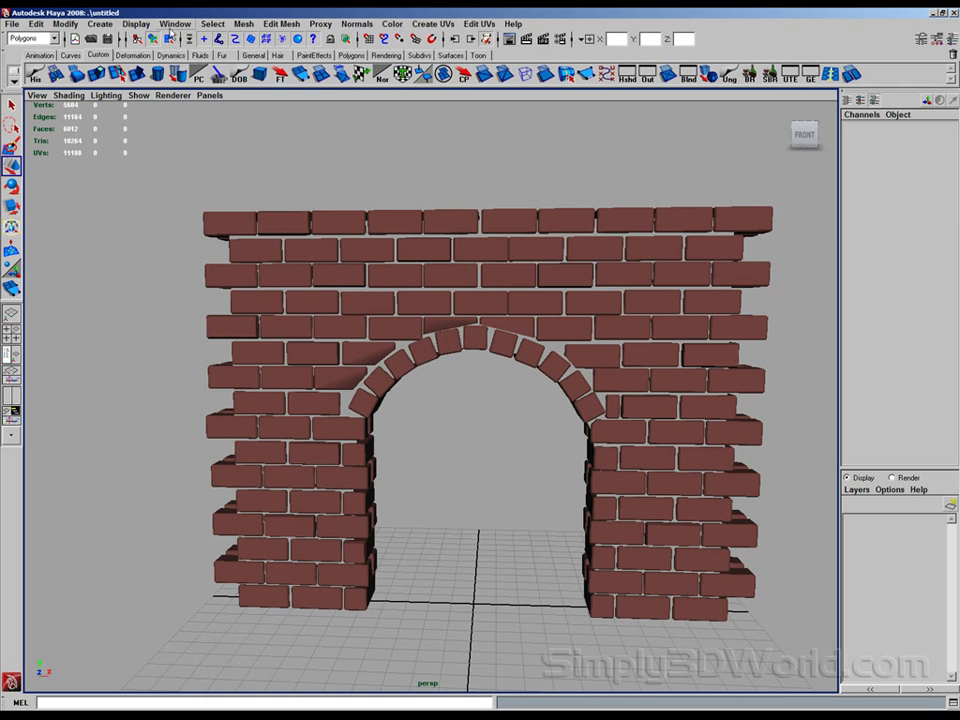
# Step: Open the Outliner and check its surfaces to find and select the mortar mesh, polySurface3
pyautogui.click(174, 24)
pyautogui.click(183, 119)
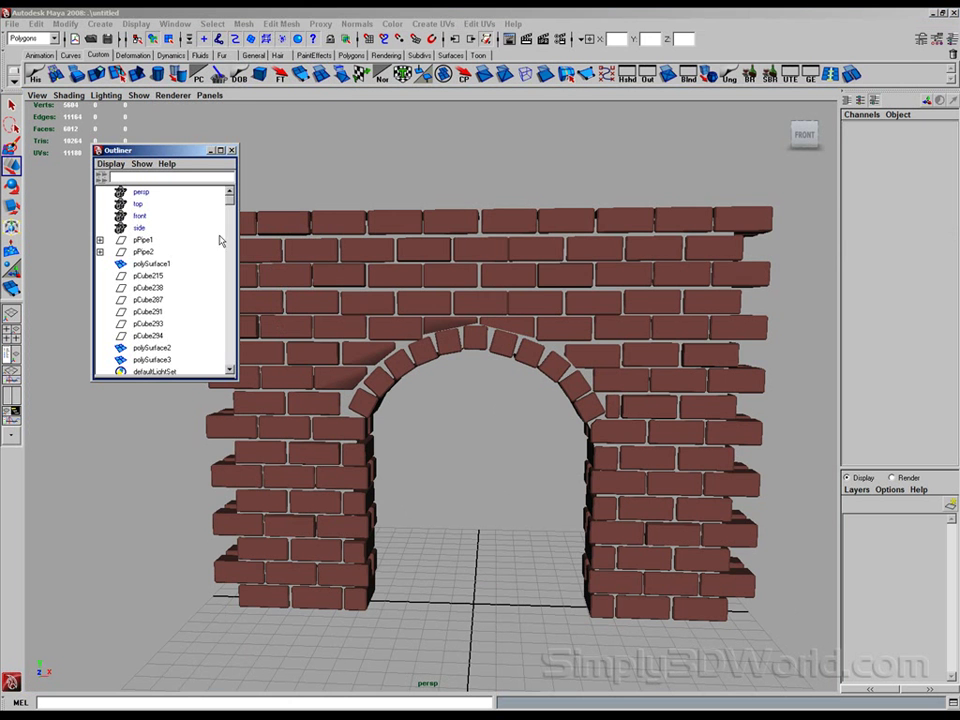
pyautogui.click(155, 265)
pyautogui.keyDown('alt'); pyautogui.moveTo(317, 321); pyautogui.dragTo(585, 608); pyautogui.keyUp('alt')
pyautogui.keyDown('alt'); pyautogui.moveTo(542, 560); pyautogui.dragTo(493, 506); pyautogui.keyUp('alt')
pyautogui.hotkey('ctrl', 'z')
pyautogui.click(152, 347)
pyautogui.click(152, 359)
# Step: Slide the mortar mesh along Z to about -11.5 to inspect it clear of the bricks, close the Outliner and undo the move
pyautogui.moveTo(477, 564); pyautogui.dragTo(513, 590)
pyautogui.keyDown('alt'); pyautogui.moveTo(513, 487); pyautogui.dragTo(526, 515); pyautogui.keyUp('alt')
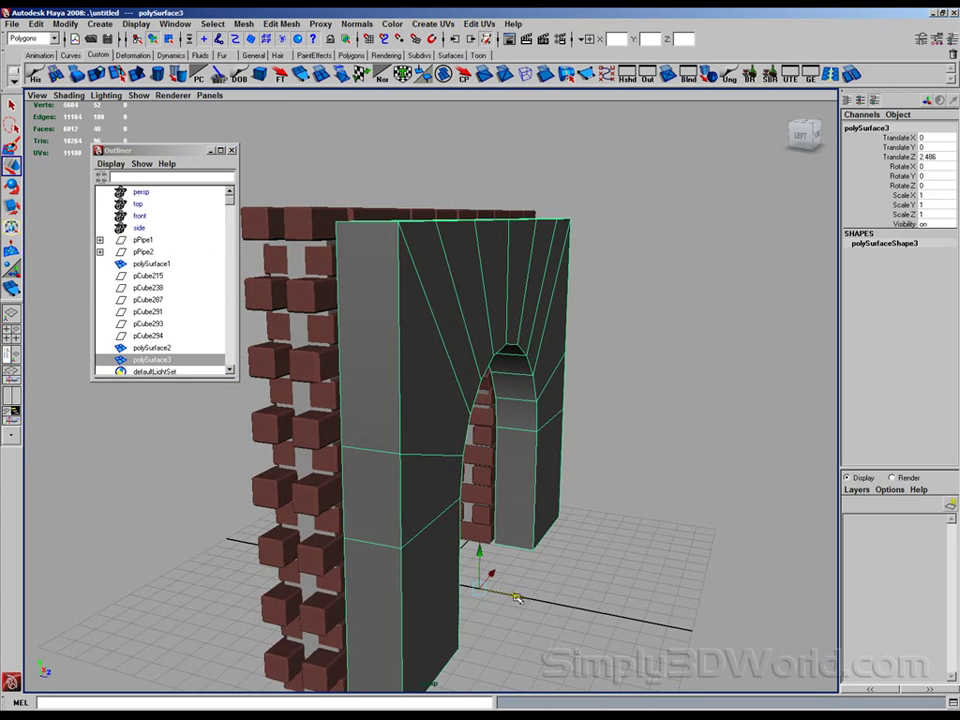
pyautogui.moveTo(519, 600); pyautogui.dragTo(568, 230)
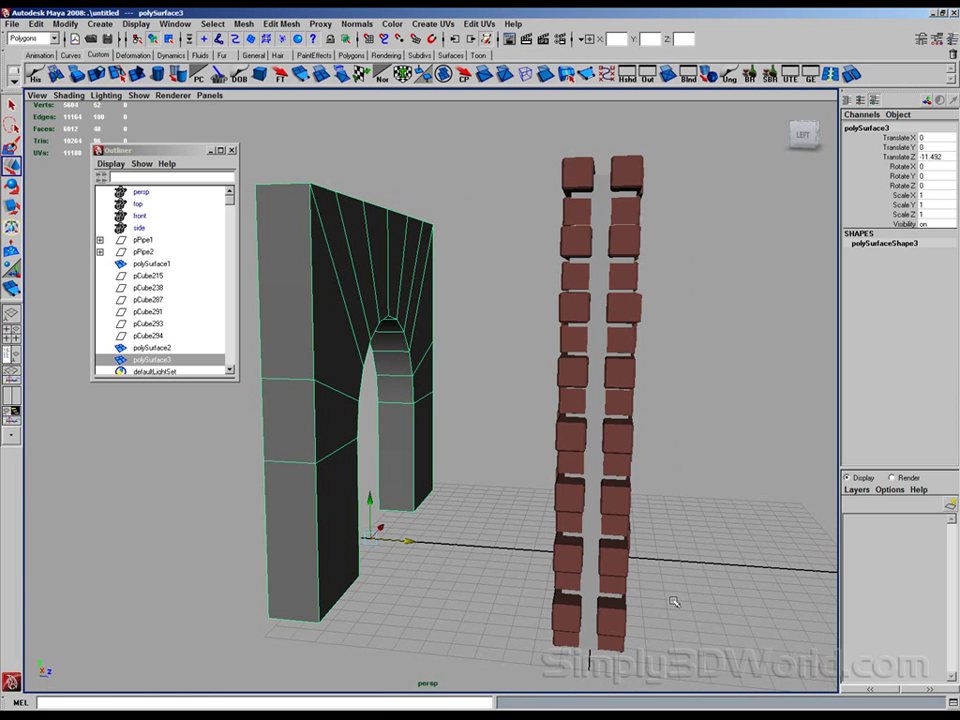
pyautogui.click(231, 150)
pyautogui.keyDown('alt'); pyautogui.moveTo(231, 150); pyautogui.dragTo(381, 251); pyautogui.keyUp('alt')
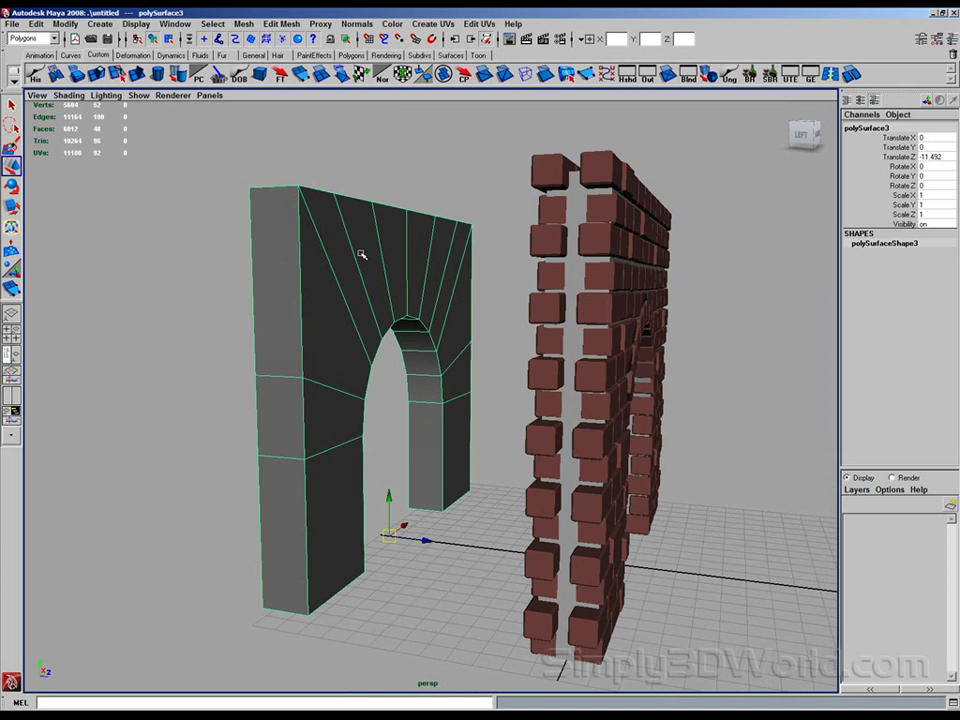
pyautogui.keyDown('alt'); pyautogui.moveTo(353, 304); pyautogui.dragTo(489, 364); pyautogui.keyUp('alt')
pyautogui.hotkey('ctrl', 'z')
pyautogui.hotkey('ctrl', 'z')
# Step: Thicken the mortar mesh along its depth to a Z scale of 1.392
pyautogui.press('r')
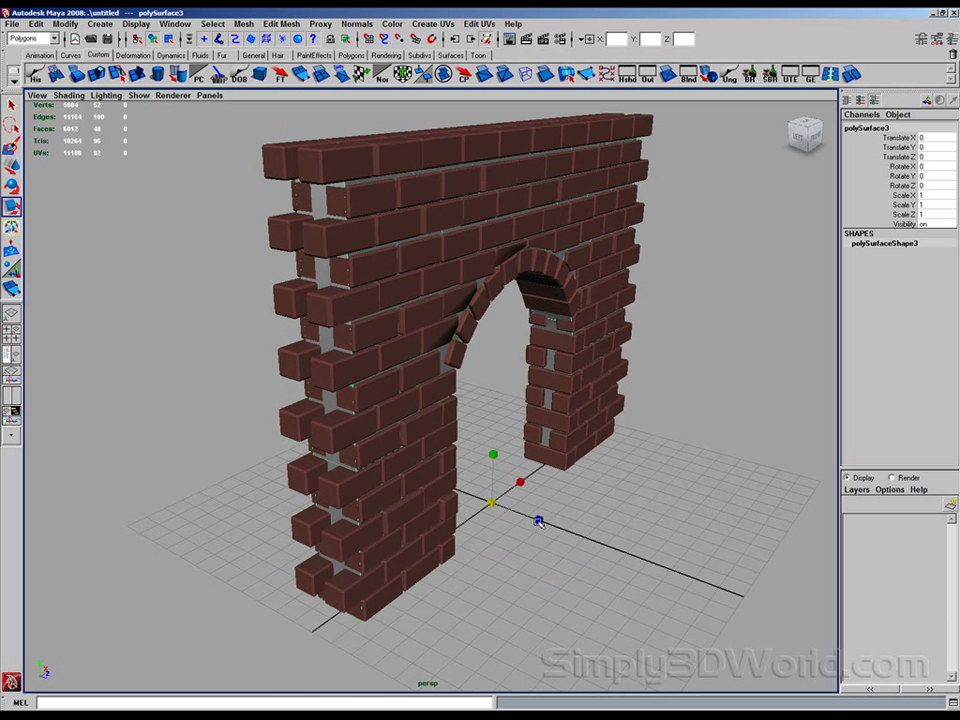
pyautogui.moveTo(540, 521); pyautogui.dragTo(561, 522)
pyautogui.keyDown('alt'); pyautogui.moveTo(587, 451); pyautogui.dragTo(536, 370); pyautogui.keyUp('alt')
pyautogui.keyDown('alt'); pyautogui.moveTo(536, 371); pyautogui.dragTo(453, 345, button='right'); pyautogui.keyUp('alt')
# Step: Narrow the mortar's opening by scaling its inner vertices, and keep only the curved arch vertices selected for moving
pyautogui.moveTo(345, 259); pyautogui.dragTo(643, 589)
pyautogui.keyDown('alt'); pyautogui.moveTo(617, 472); pyautogui.dragTo(592, 485); pyautogui.keyUp('alt')
pyautogui.moveTo(535, 412); pyautogui.dragTo(465, 455)
pyautogui.keyDown('ctrl'); pyautogui.moveTo(573, 623); pyautogui.dragTo(680, 667); pyautogui.keyUp('ctrl')
pyautogui.keyDown('alt'); pyautogui.moveTo(475, 458); pyautogui.dragTo(525, 472); pyautogui.keyUp('alt')
pyautogui.press('w')
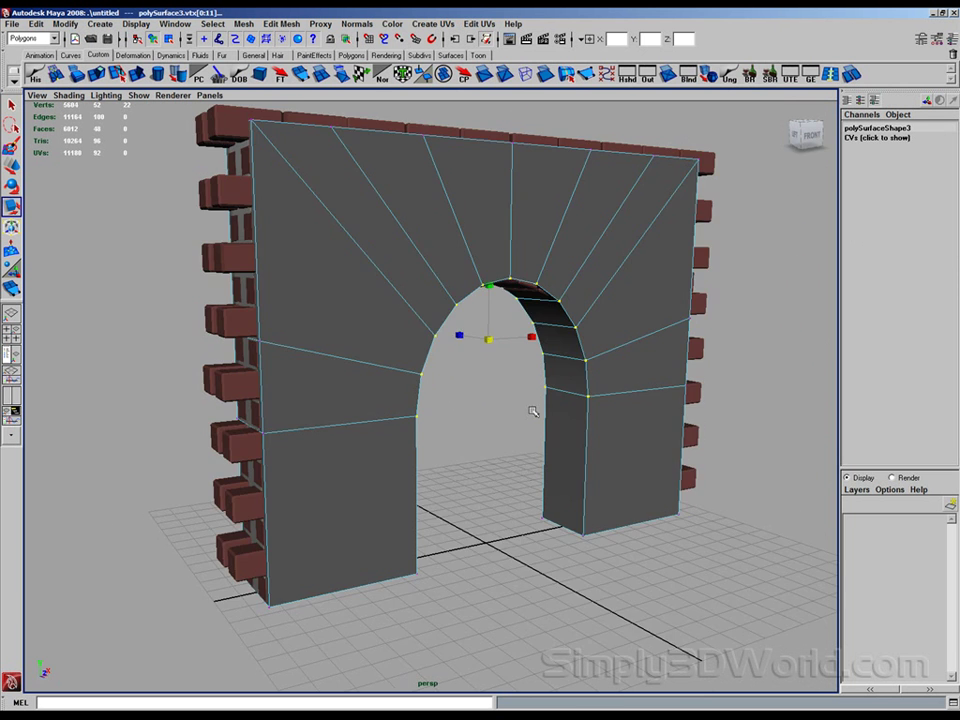
pyautogui.keyDown('alt'); pyautogui.moveTo(515, 340); pyautogui.dragTo(510, 316); pyautogui.keyUp('alt')
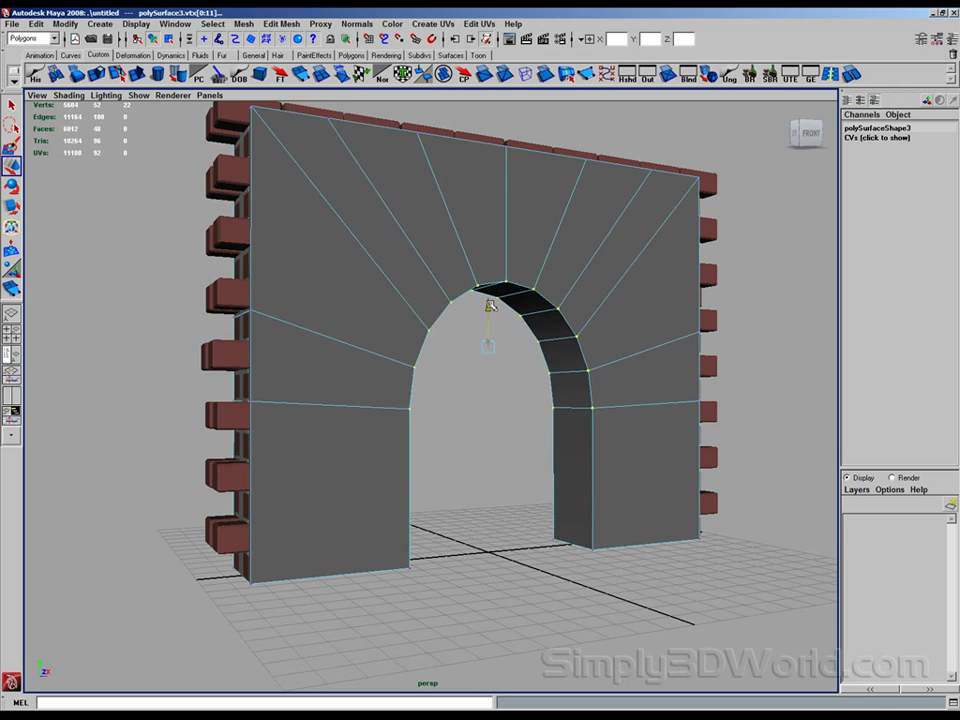
# Step: Switch the view to wireframe, select the mortar's top-edge vertices and raise them slightly relative to the top brick course
pyautogui.press('4')
pyautogui.keyDown('alt'); pyautogui.moveTo(606, 349); pyautogui.dragTo(592, 325); pyautogui.keyUp('alt')
pyautogui.keyDown('alt'); pyautogui.moveTo(592, 312); pyautogui.dragTo(577, 412, button='middle'); pyautogui.keyUp('alt')
pyautogui.keyDown('alt'); pyautogui.moveTo(577, 412); pyautogui.dragTo(522, 375, button='right'); pyautogui.keyUp('alt')
pyautogui.keyDown('alt'); pyautogui.moveTo(522, 375); pyautogui.dragTo(516, 345); pyautogui.keyUp('alt')
pyautogui.moveTo(745, 309); pyautogui.dragTo(140, 238)
pyautogui.moveTo(462, 235); pyautogui.dragTo(464, 220)
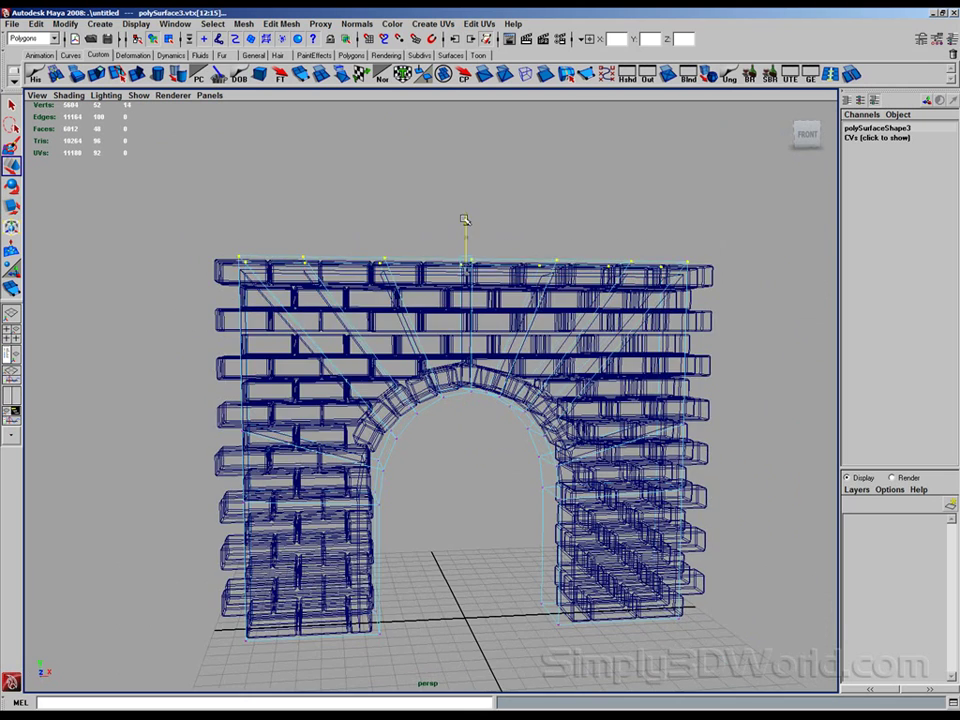
pyautogui.keyDown('alt'); pyautogui.moveTo(464, 217); pyautogui.dragTo(441, 245); pyautogui.keyUp('alt')
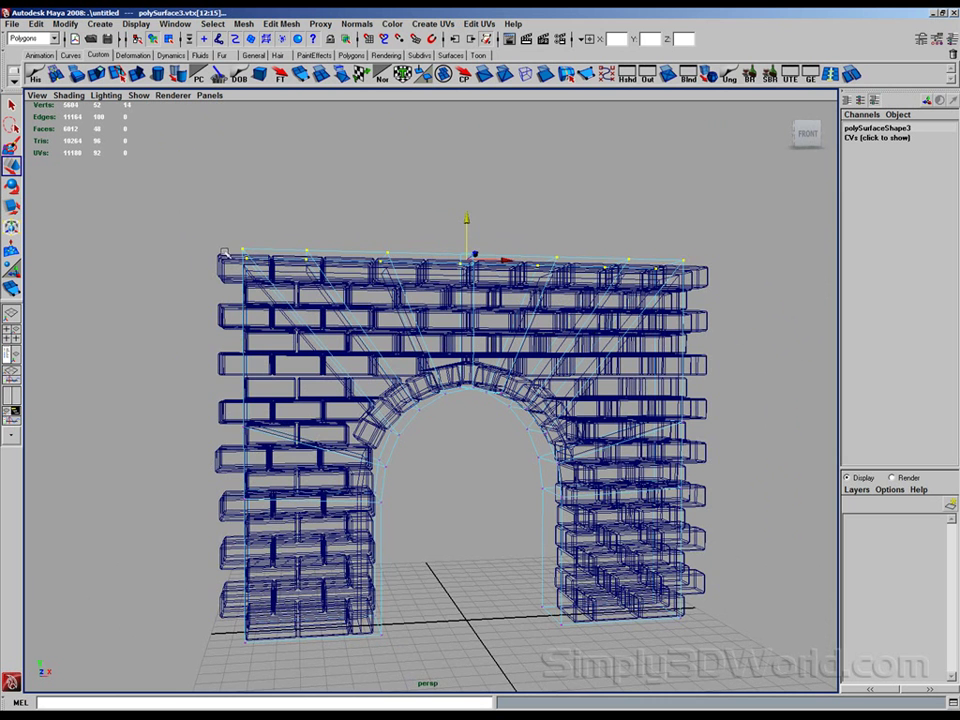
# Step: Scale the vertices on both outer ends of the mortar slightly along X, restore shaded display and return to object selection
pyautogui.moveTo(213, 223); pyautogui.dragTo(276, 650)
pyautogui.keyDown('alt'); pyautogui.moveTo(745, 581); pyautogui.dragTo(648, 236); pyautogui.keyUp('alt')
pyautogui.press('r')
pyautogui.moveTo(514, 443); pyautogui.dragTo(516, 444)
pyautogui.press('5')
pyautogui.keyDown('alt'); pyautogui.moveTo(595, 365); pyautogui.dragTo(458, 318); pyautogui.keyUp('alt')
pyautogui.keyDown('alt'); pyautogui.moveTo(235, 300); pyautogui.dragTo(353, 236); pyautogui.keyUp('alt')
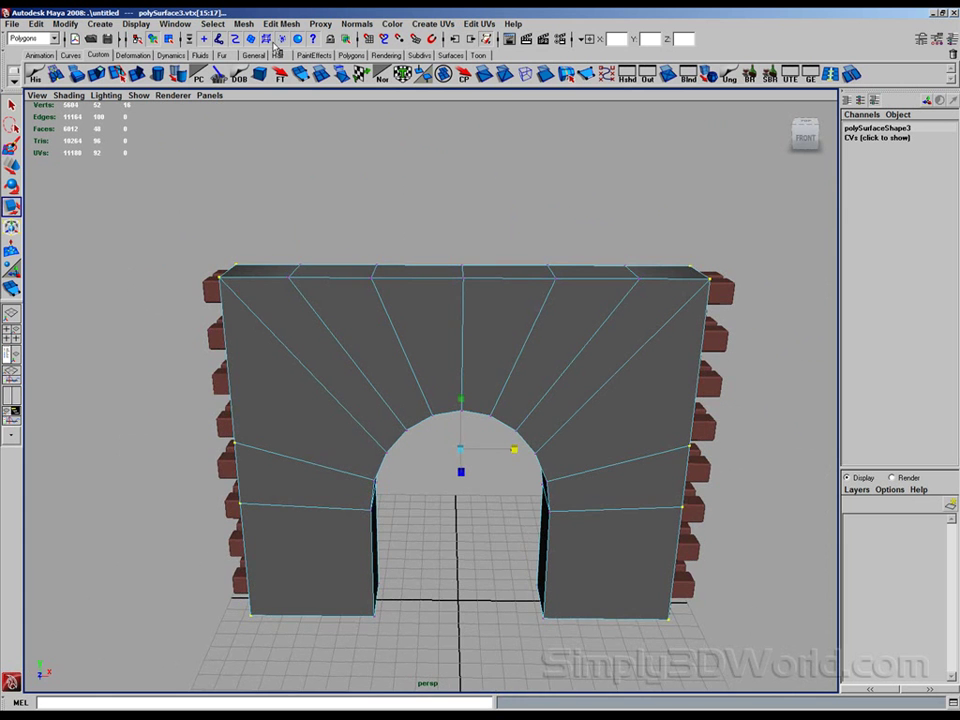
pyautogui.click(167, 40)
pyautogui.keyDown('alt'); pyautogui.moveTo(285, 206); pyautogui.dragTo(386, 208); pyautogui.keyUp('alt')
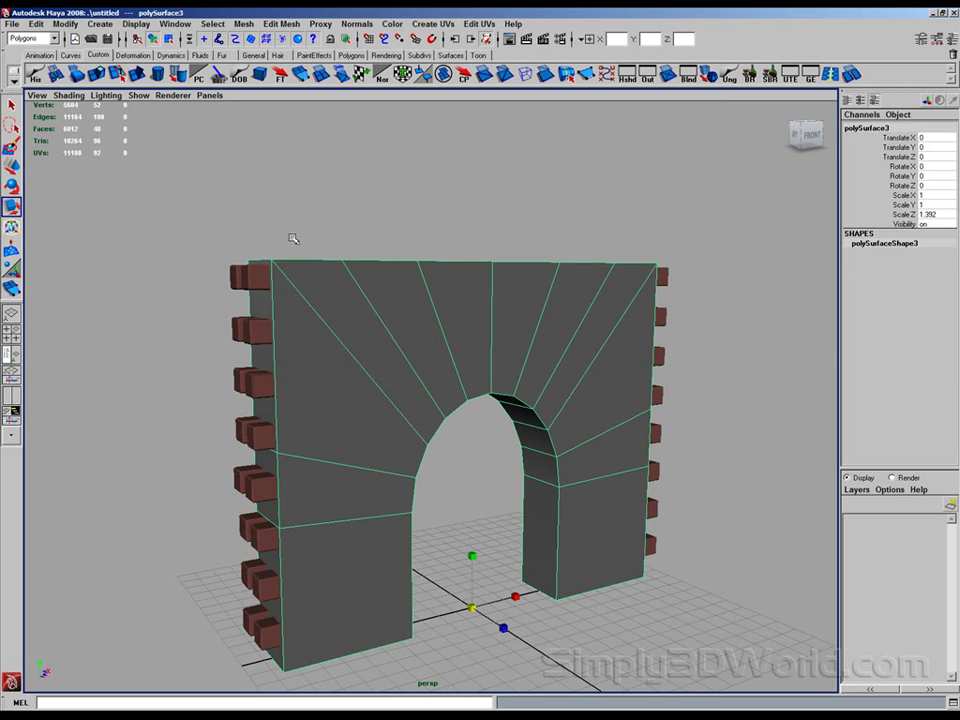
pyautogui.click(360, 231)
pyautogui.click(372, 287)
pyautogui.keyDown('alt'); pyautogui.moveTo(472, 262); pyautogui.dragTo(441, 242, button='middle'); pyautogui.keyUp('alt')
pyautogui.keyDown('alt'); pyautogui.moveTo(441, 242); pyautogui.dragTo(478, 259, button='right'); pyautogui.keyUp('alt')
pyautogui.keyDown('alt'); pyautogui.moveTo(478, 259); pyautogui.dragTo(467, 274); pyautogui.keyUp('alt')
pyautogui.keyDown('alt'); pyautogui.moveTo(467, 274); pyautogui.dragTo(447, 234, button='middle'); pyautogui.keyUp('alt')
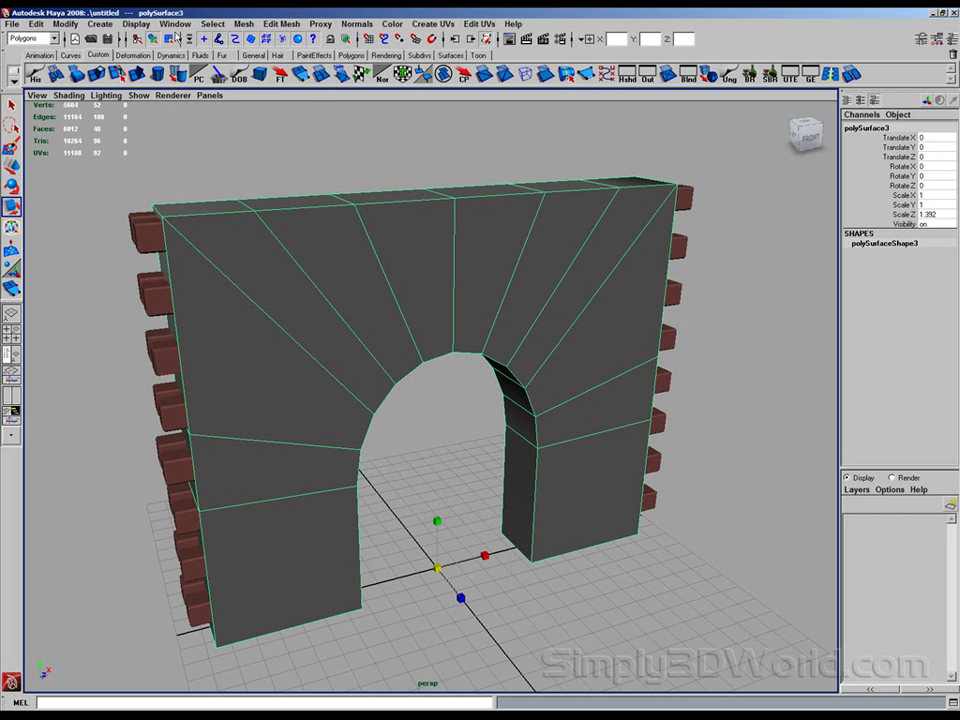
# Step: Open an enlarged UV Texture Editor to examine the mortar mesh's existing UV layout, and minimise the editor
pyautogui.click(175, 26)
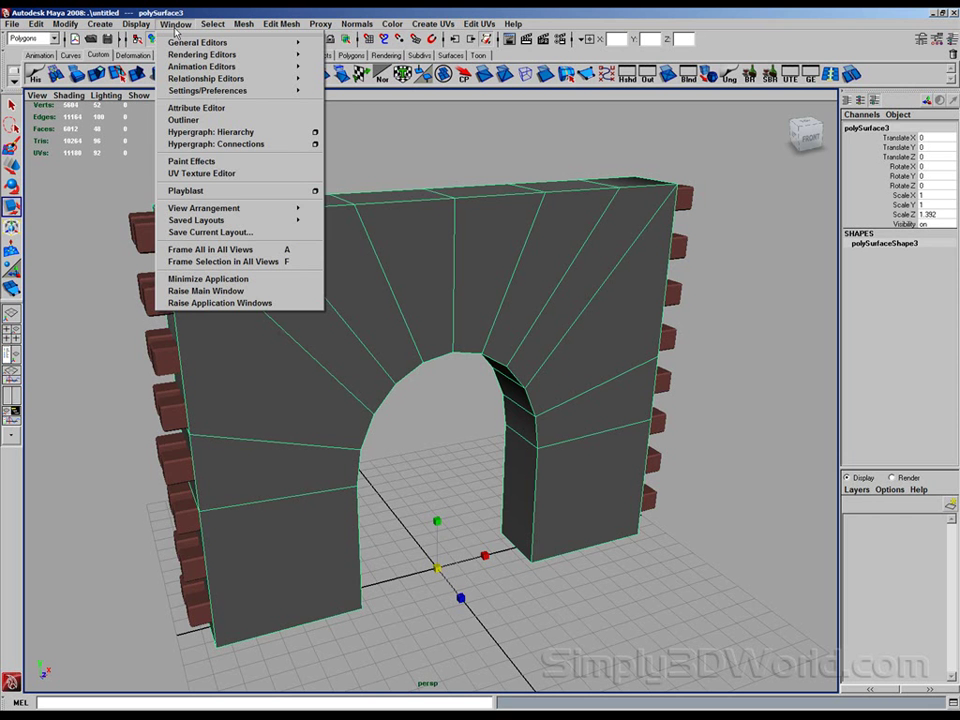
pyautogui.click(206, 175)
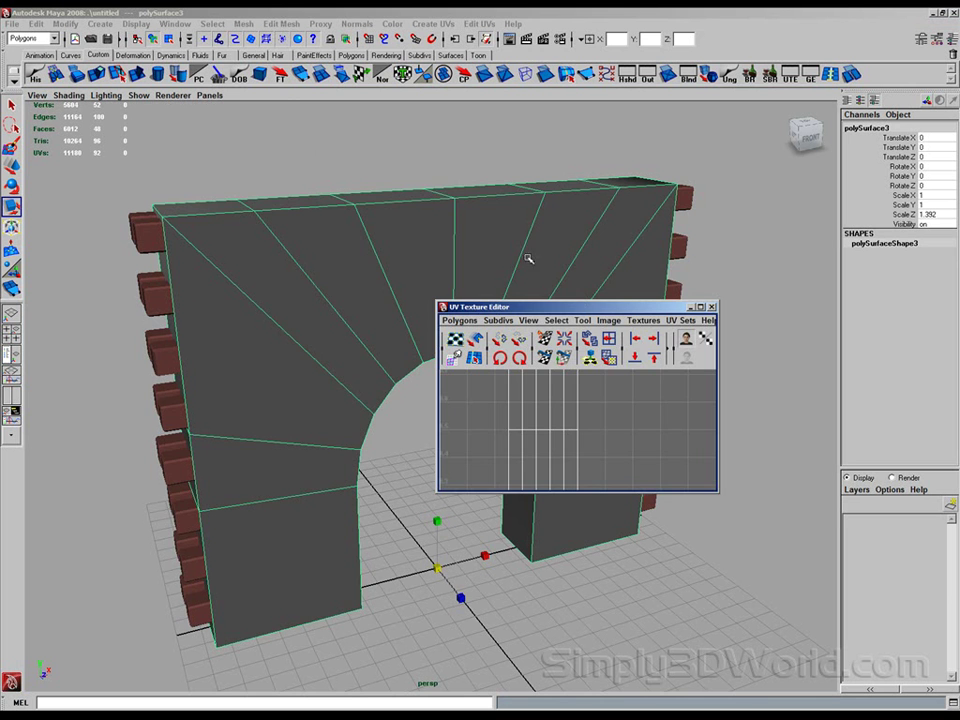
pyautogui.moveTo(514, 306); pyautogui.dragTo(338, 173)
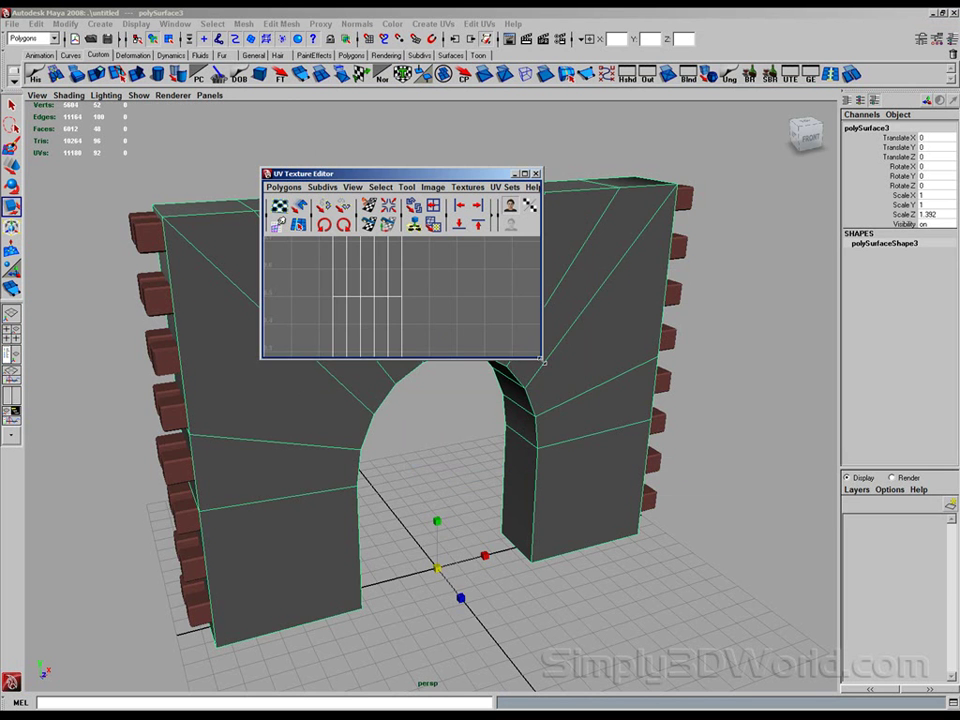
pyautogui.moveTo(541, 358); pyautogui.dragTo(759, 638)
pyautogui.scroll(-3, 574, 358)
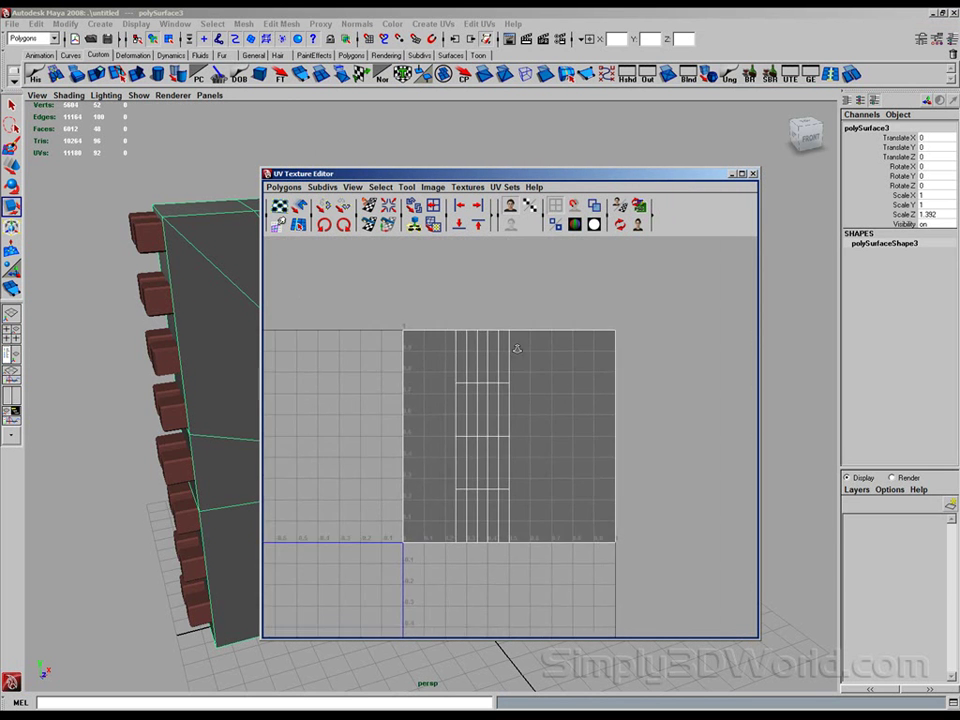
pyautogui.keyDown('alt'); pyautogui.moveTo(495, 345); pyautogui.dragTo(531, 351, button='middle'); pyautogui.keyUp('alt')
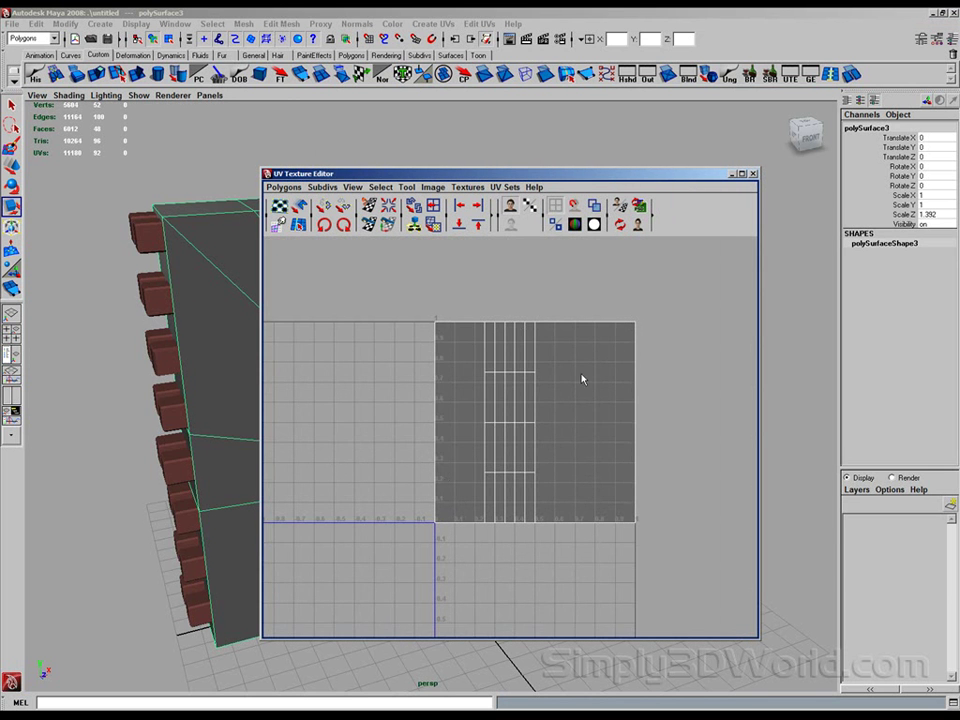
pyautogui.moveTo(531, 176); pyautogui.dragTo(659, 219)
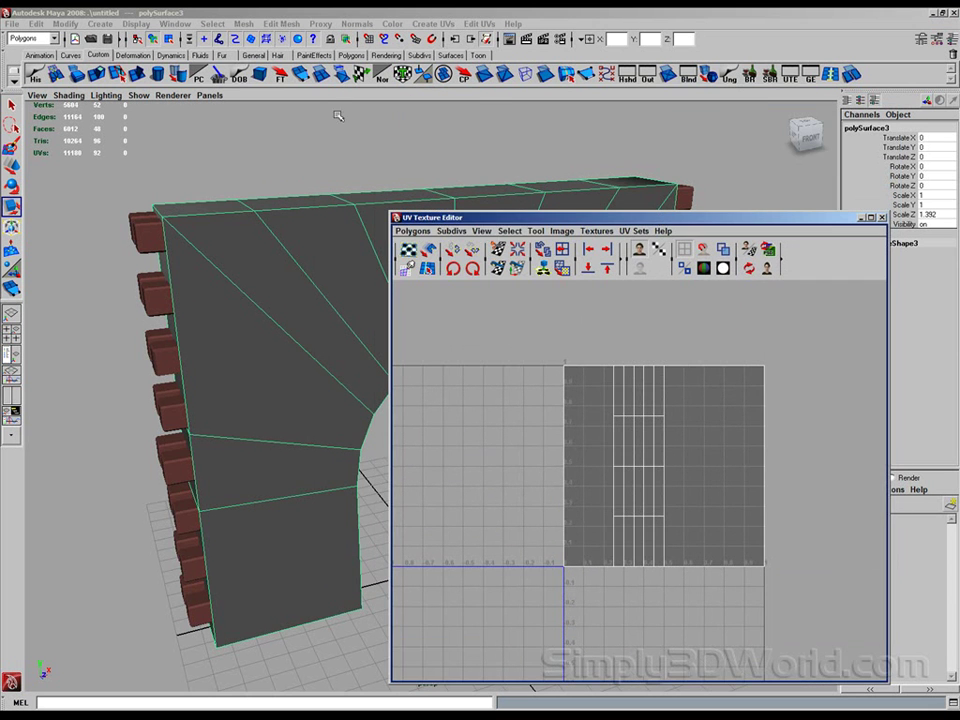
pyautogui.click(316, 224)
pyautogui.click(862, 218)
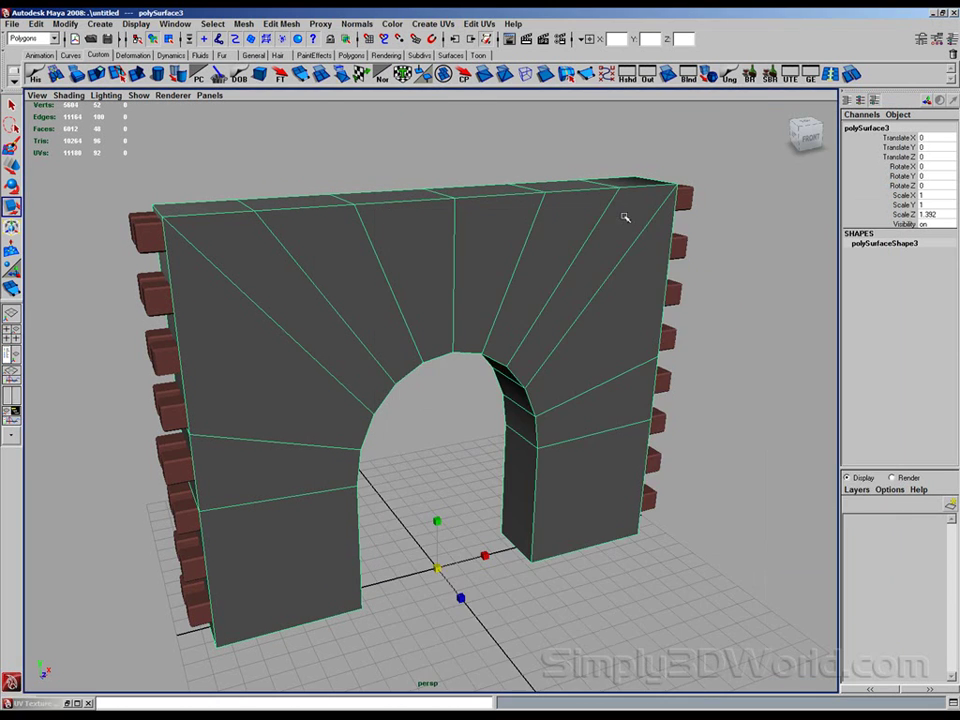
# Step: Apply Automatic Mapping to the mortar mesh and return to object selection
pyautogui.keyDown('alt'); pyautogui.moveTo(556, 249); pyautogui.dragTo(537, 243); pyautogui.keyUp('alt')
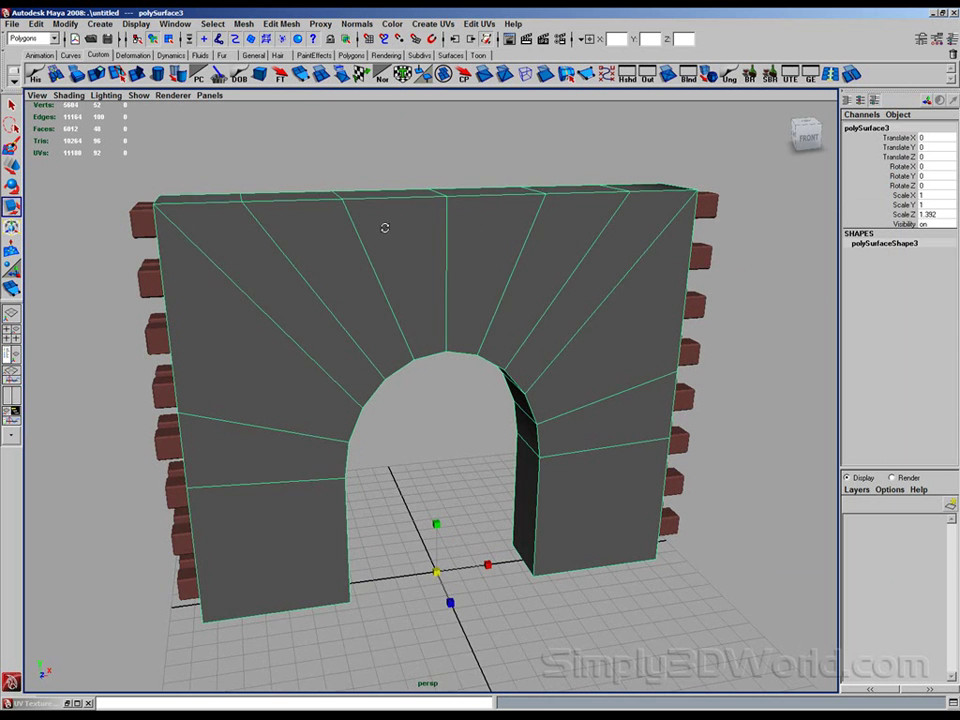
pyautogui.keyDown('alt'); pyautogui.moveTo(464, 216); pyautogui.dragTo(387, 228); pyautogui.keyUp('alt')
pyautogui.click(433, 23)
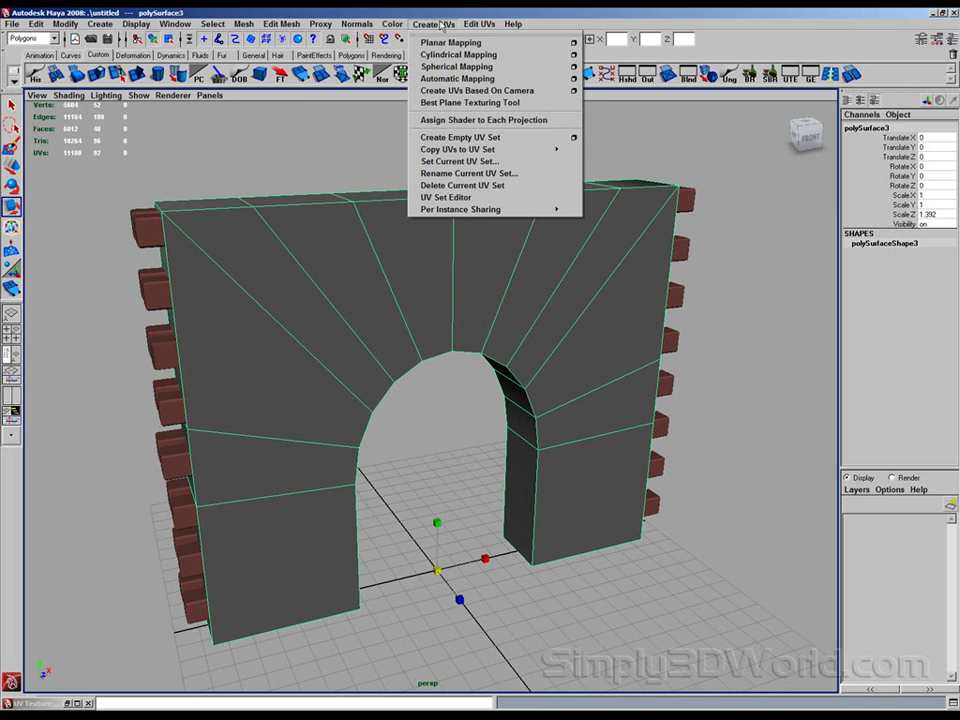
pyautogui.click(481, 80)
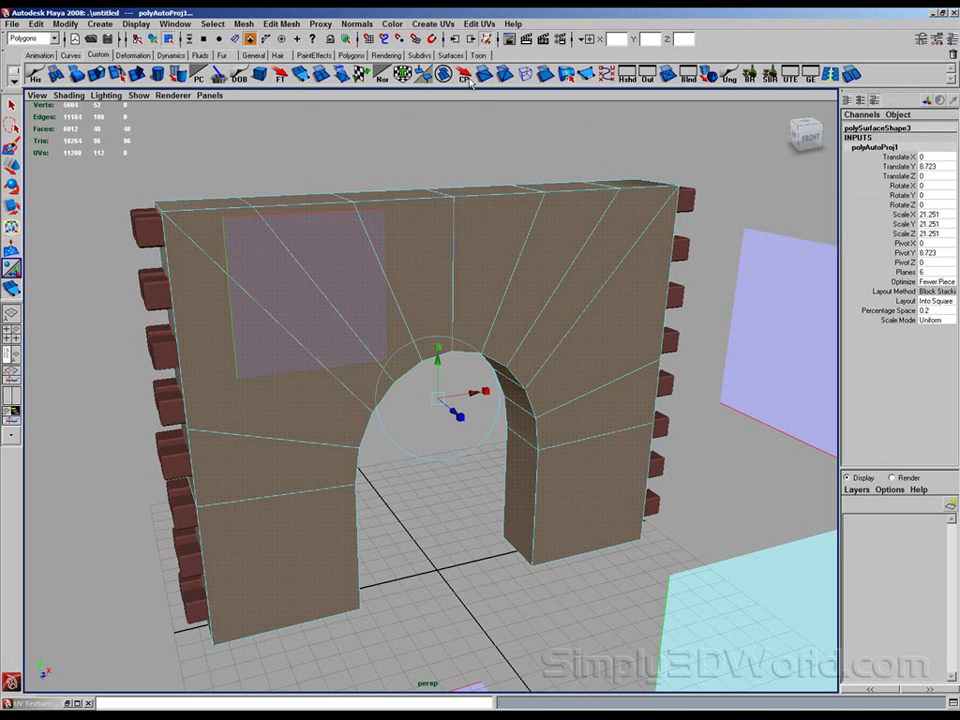
pyautogui.click(152, 41)
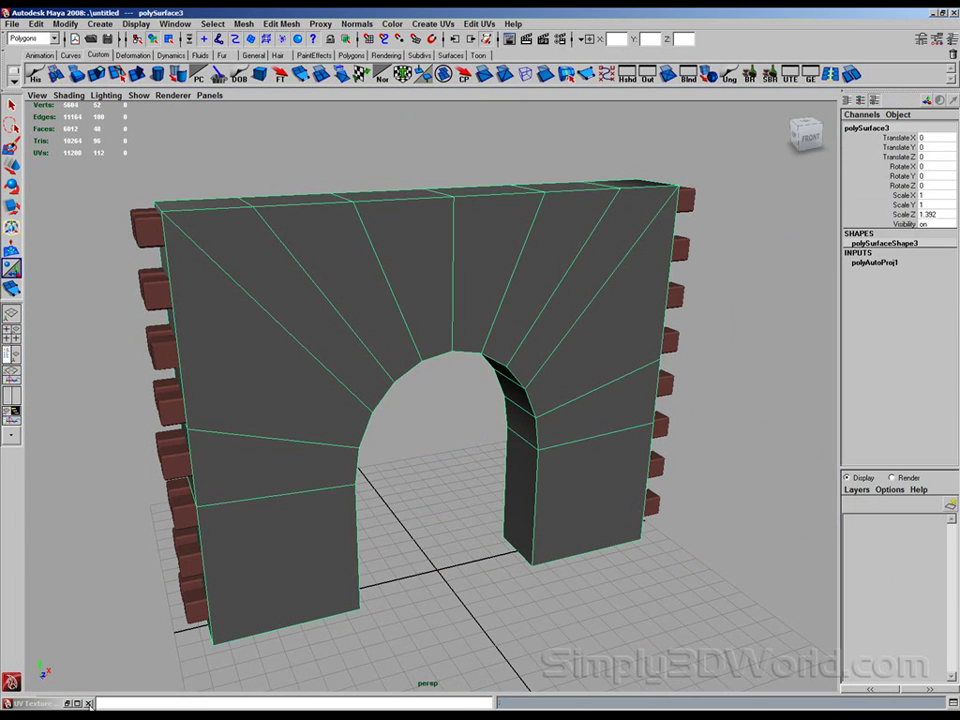
# Step: Restore the UV Texture Editor, select the whole arch-face UV shell that opens to the right and move it outside the 0–1 space
pyautogui.click(68, 703)
pyautogui.moveTo(586, 218); pyautogui.dragTo(477, 124)
pyautogui.keyDown('alt'); pyautogui.moveTo(482, 325); pyautogui.dragTo(555, 352, button='right'); pyautogui.keyUp('alt')
pyautogui.keyDown('alt'); pyautogui.moveTo(555, 352); pyautogui.dragTo(565, 320, button='middle'); pyautogui.keyUp('alt')
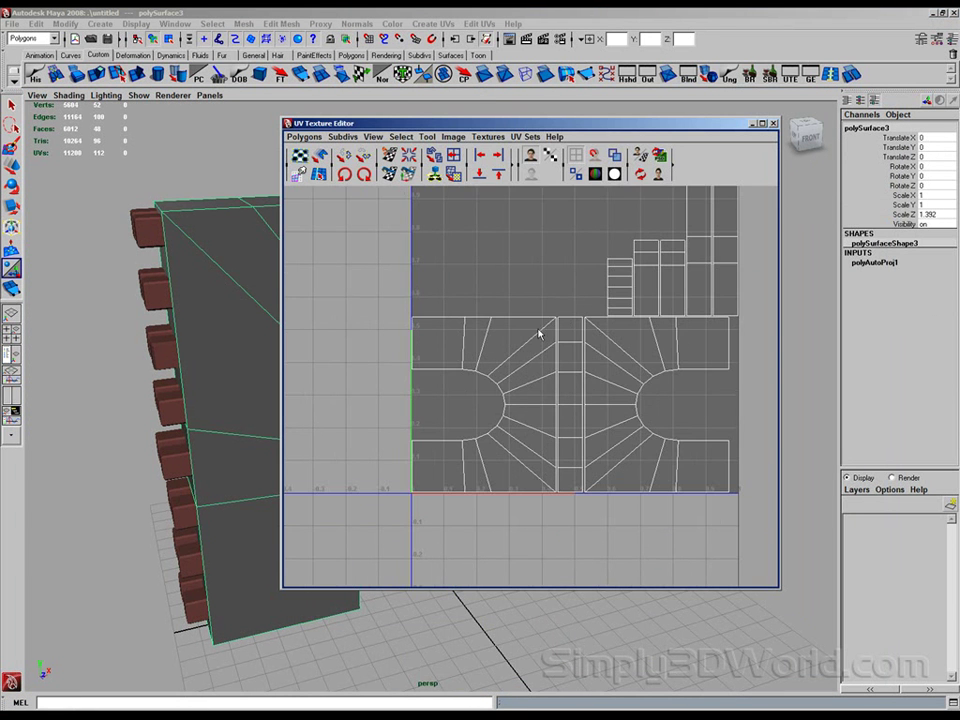
pyautogui.keyDown('alt'); pyautogui.moveTo(720, 230); pyautogui.dragTo(687, 295, button='middle'); pyautogui.keyUp('alt')
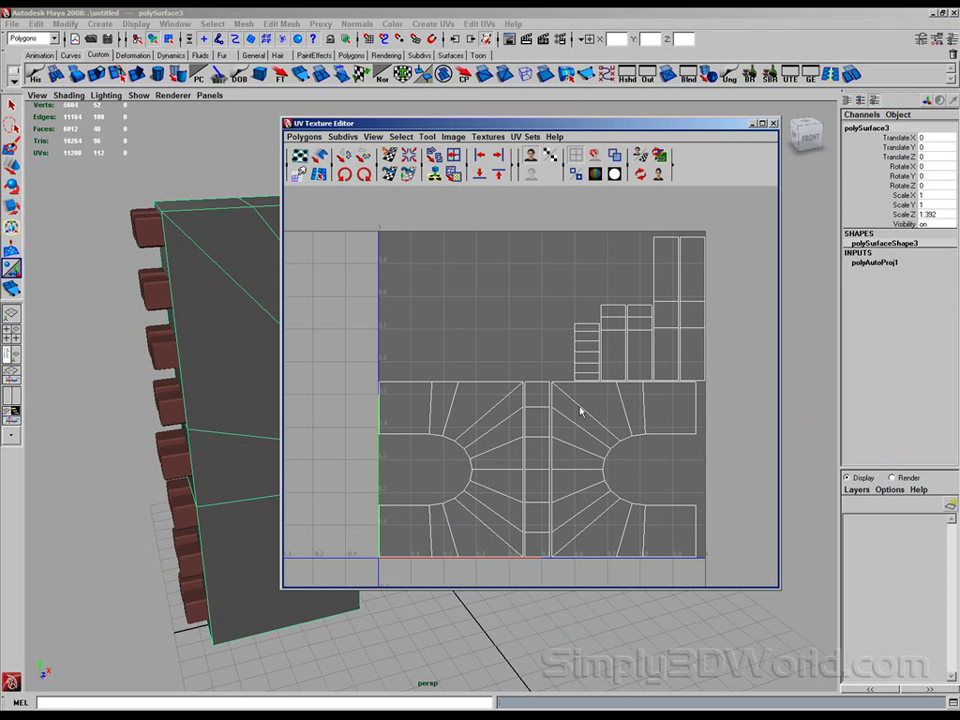
pyautogui.scroll(-2, 633, 417)
pyautogui.moveTo(606, 357); pyautogui.dragTo(645, 358, button='right')
pyautogui.moveTo(666, 394); pyautogui.dragTo(680, 407)
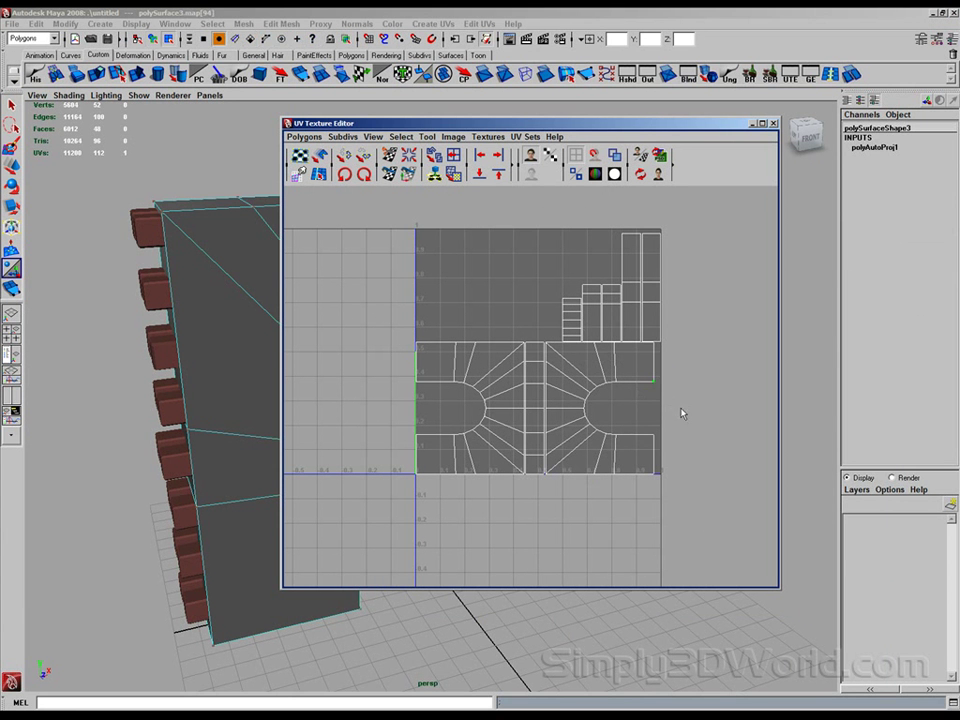
pyautogui.click(400, 137)
pyautogui.click(418, 180)
pyautogui.press('w')
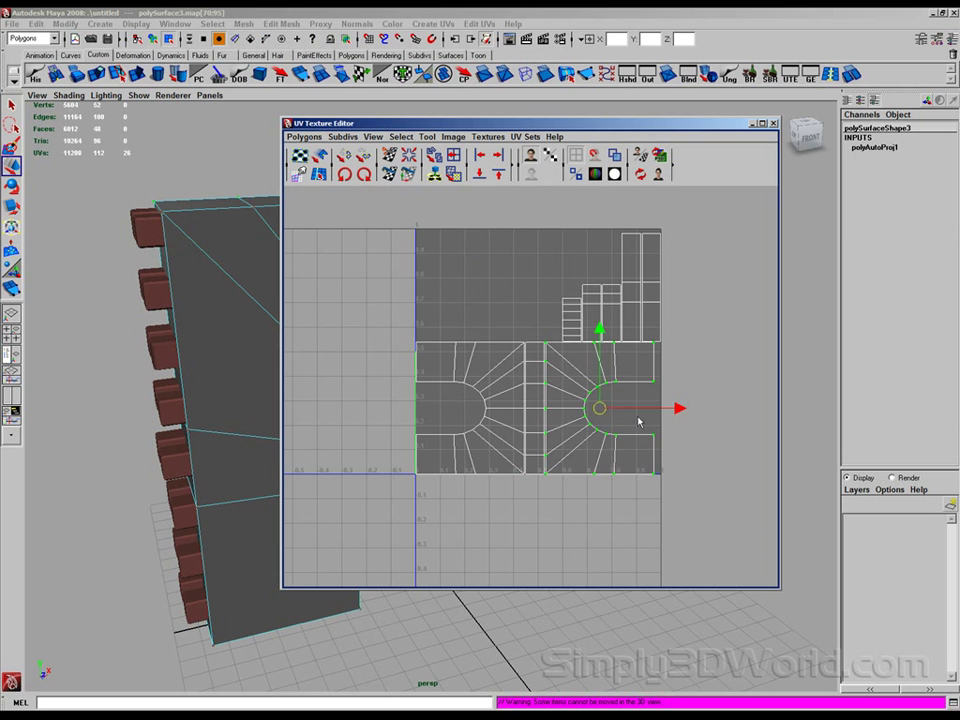
pyautogui.moveTo(601, 408); pyautogui.dragTo(743, 506)
# Step: Select the other arch-face UV shell and move it out of the 0–1 space on the negative U side
pyautogui.keyDown('alt'); pyautogui.moveTo(643, 405); pyautogui.dragTo(597, 369, button='middle'); pyautogui.keyUp('alt')
pyautogui.moveTo(446, 300); pyautogui.dragTo(397, 330)
pyautogui.press('g')
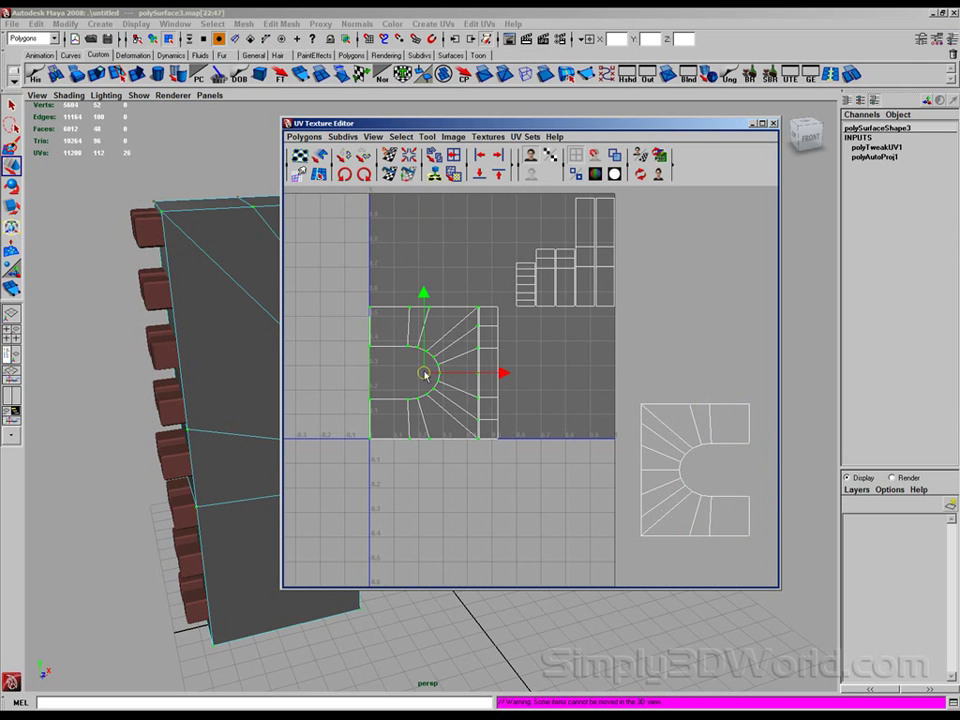
pyautogui.moveTo(426, 378); pyautogui.dragTo(304, 381)
# Step: Select the remaining narrow strip UV shells and move them together out of the 0–1 space
pyautogui.keyDown('alt'); pyautogui.moveTo(544, 323); pyautogui.dragTo(593, 346, button='middle'); pyautogui.keyUp('alt')
pyautogui.keyDown('alt'); pyautogui.moveTo(593, 346); pyautogui.dragTo(575, 388, button='right'); pyautogui.keyUp('alt')
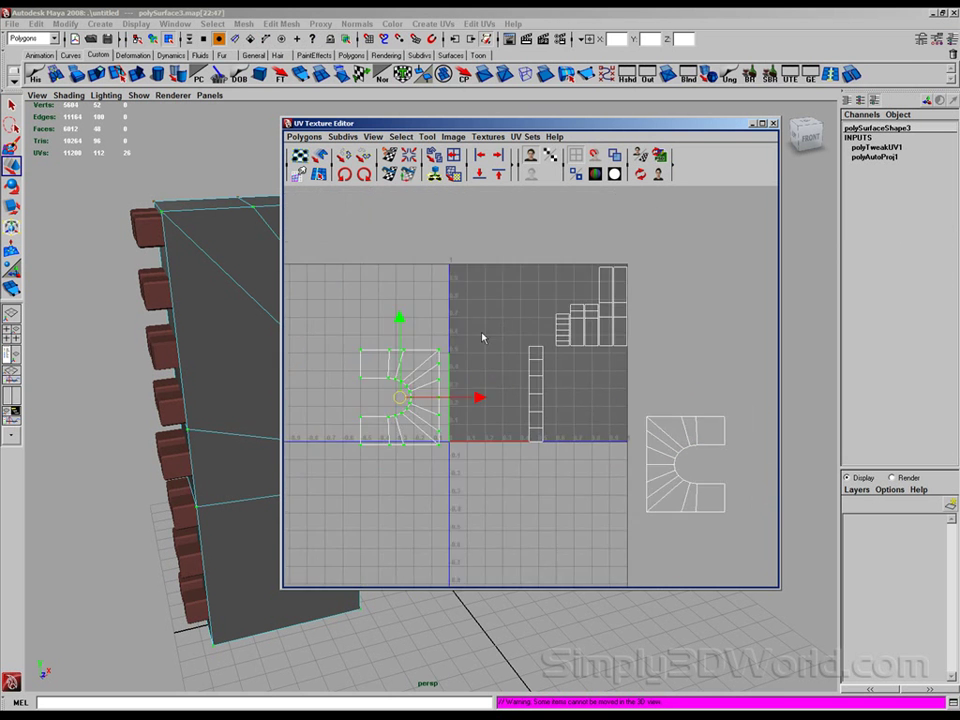
pyautogui.moveTo(631, 487); pyautogui.dragTo(632, 487)
pyautogui.moveTo(581, 355); pyautogui.dragTo(723, 282)
pyautogui.keyDown('alt'); pyautogui.moveTo(626, 331); pyautogui.dragTo(647, 312, button='middle'); pyautogui.keyUp('alt')
# Step: Rotate the arch-face UV shell on the negative U side 90 degrees clockwise and place it near the 0–1 space's origin corner
pyautogui.moveTo(551, 298); pyautogui.dragTo(347, 452)
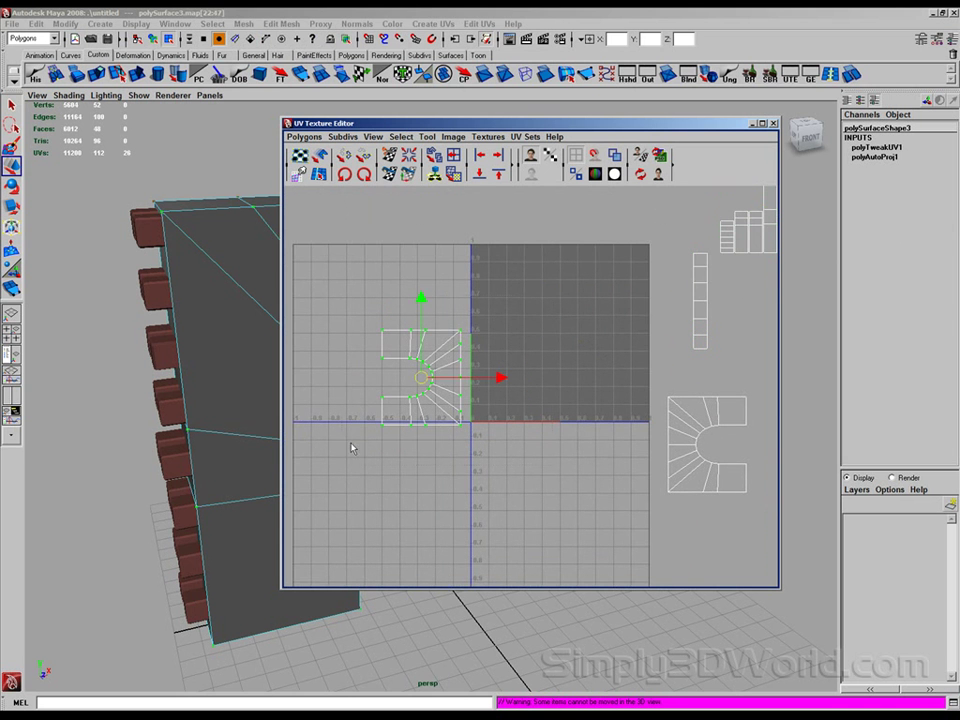
pyautogui.click(366, 175)
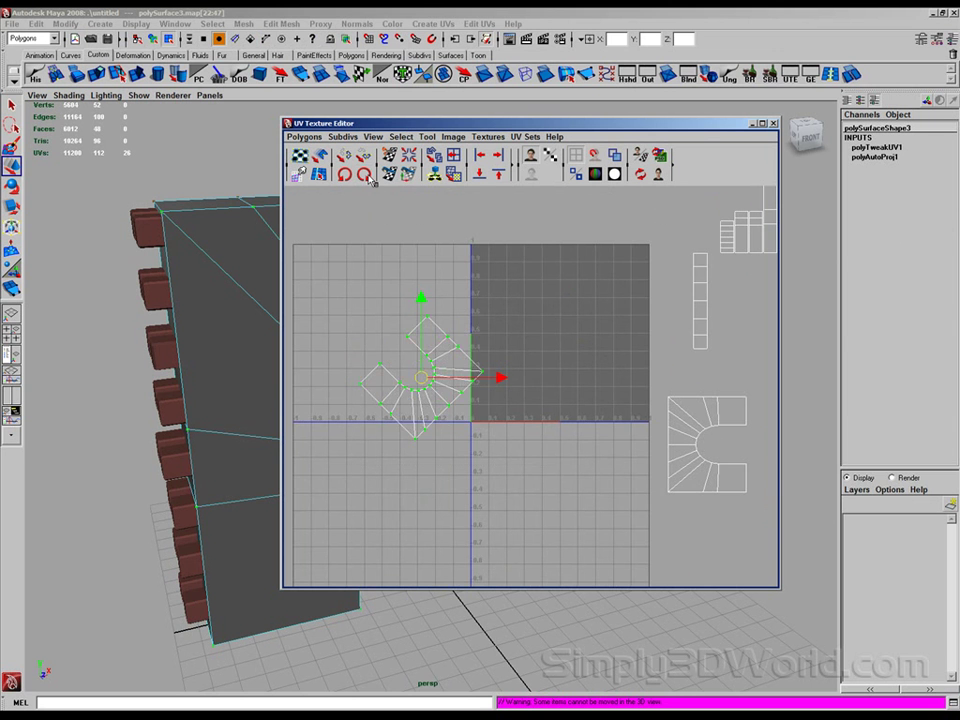
pyautogui.click(368, 176)
pyautogui.moveTo(422, 378); pyautogui.dragTo(527, 375)
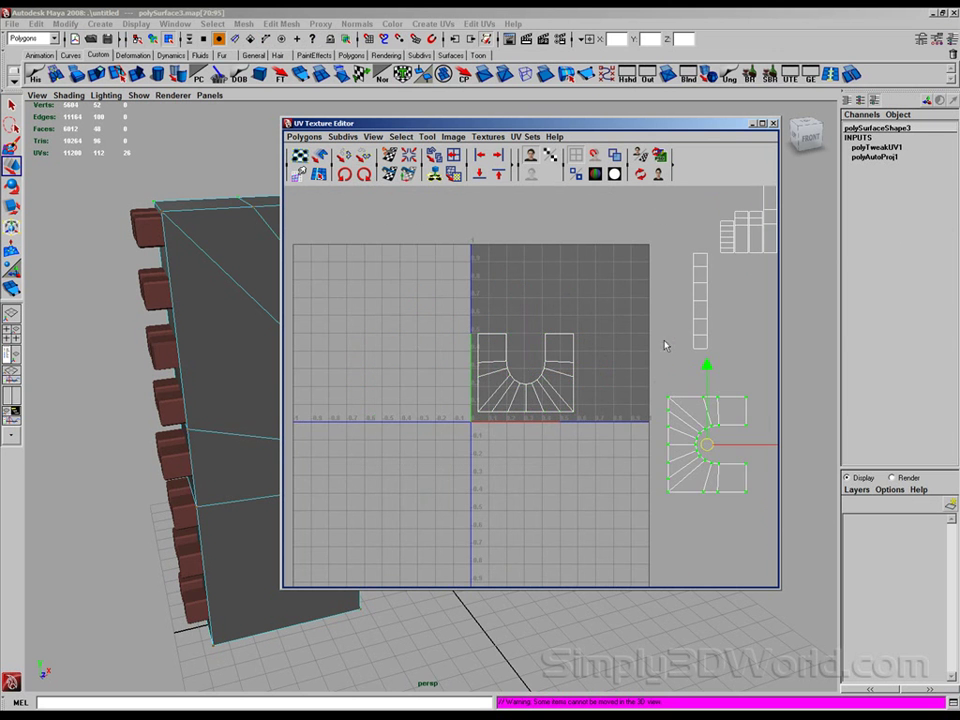